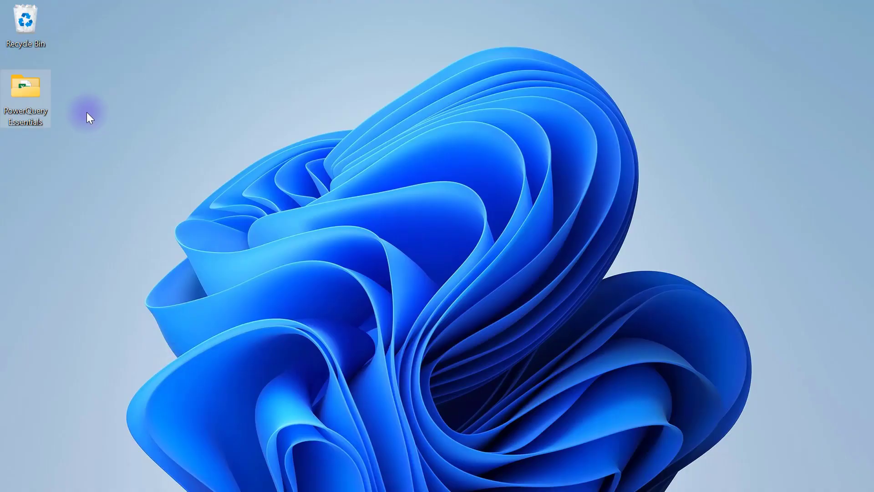
Open the workbook "7. Group by" from the PowerQuery Essentials folder on the desktop.
double_click(24, 83)
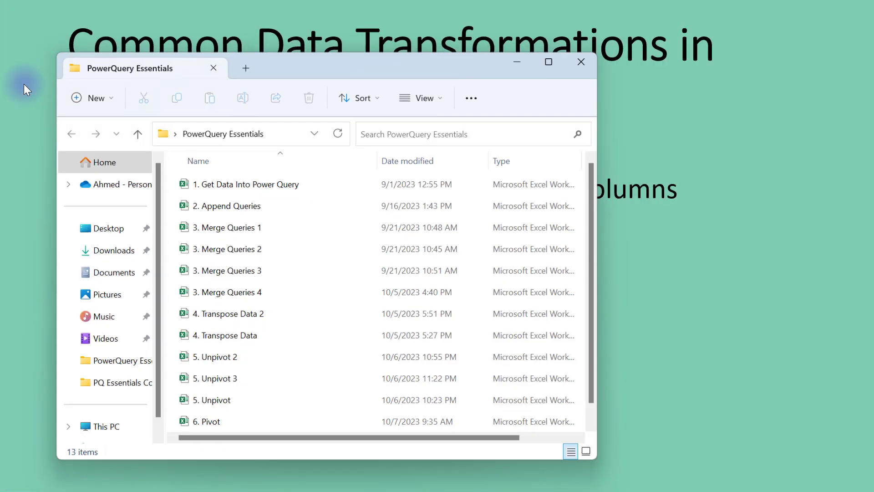
click(544, 62)
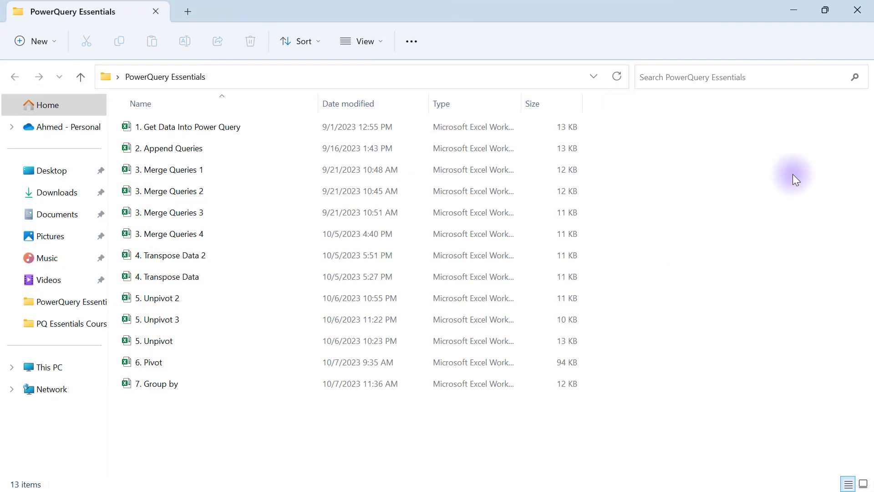
double_click(164, 387)
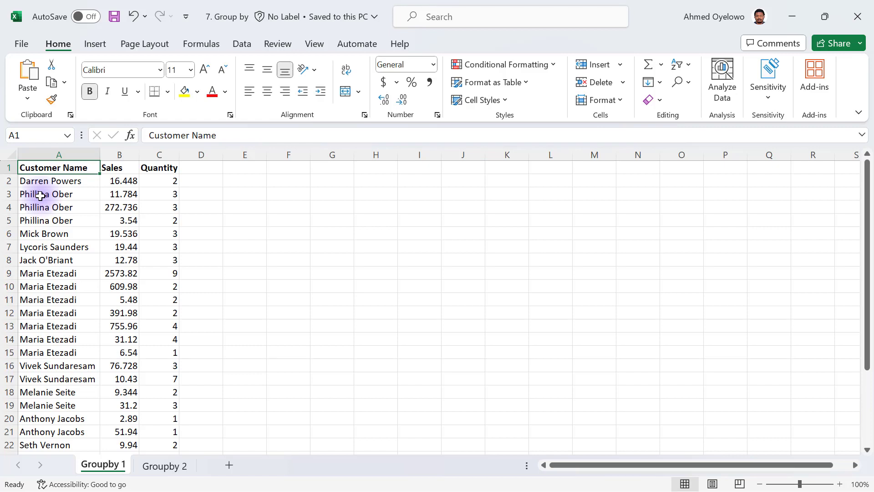
Examine the repeated customer records in A3:C5 and A9:C15 and the Customer Name column of the Groupby 1 sheet.
drag(42, 194, 154, 220)
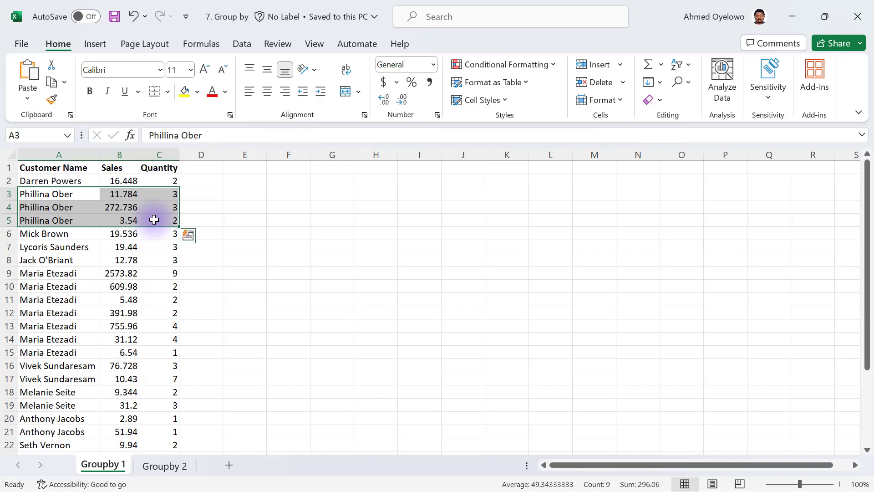
click(49, 273)
drag(50, 286, 148, 351)
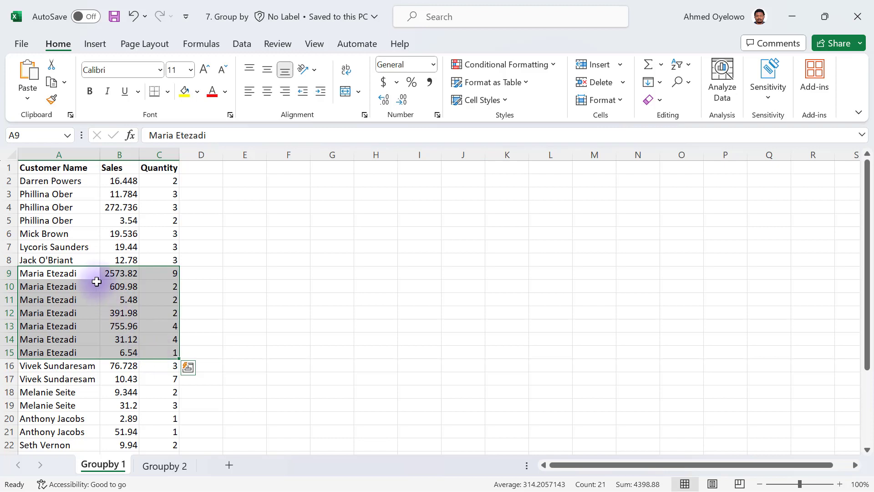
click(47, 154)
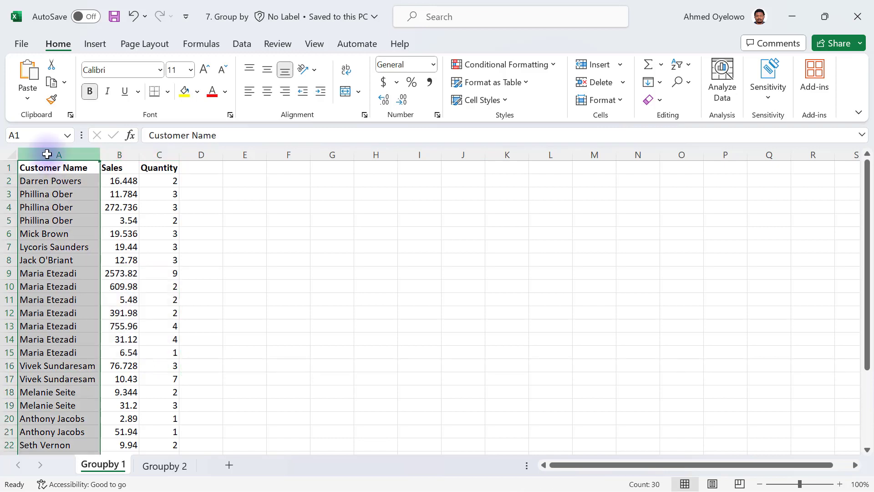
click(52, 191)
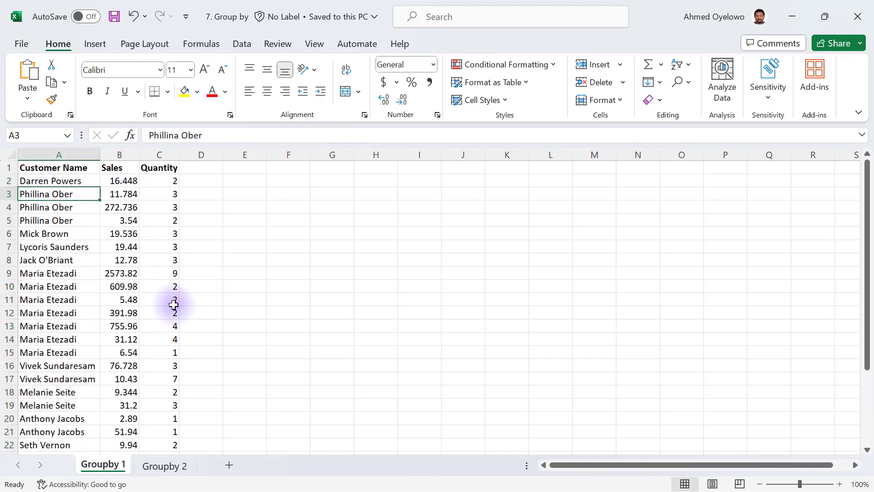
Examine the Groupby 2 sheet for rows sharing the same Order Date and Ship Mode, along with their Sales, Quantity and Discount values.
click(163, 457)
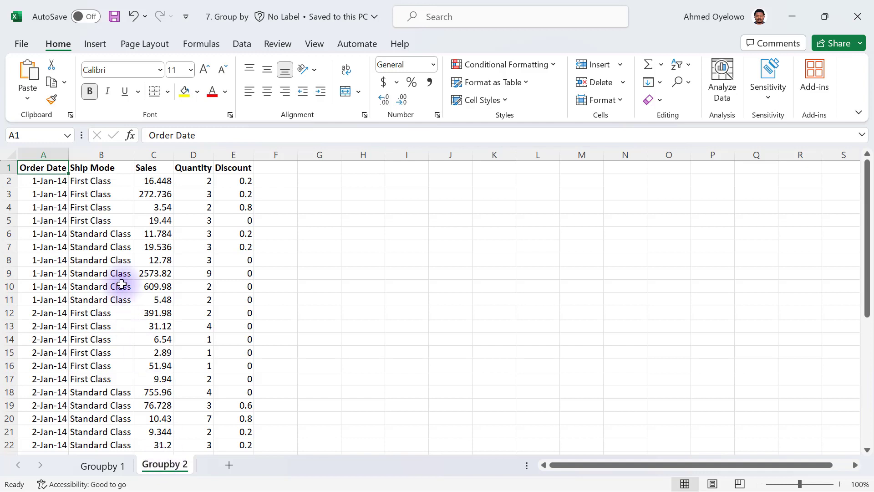
drag(44, 180, 87, 220)
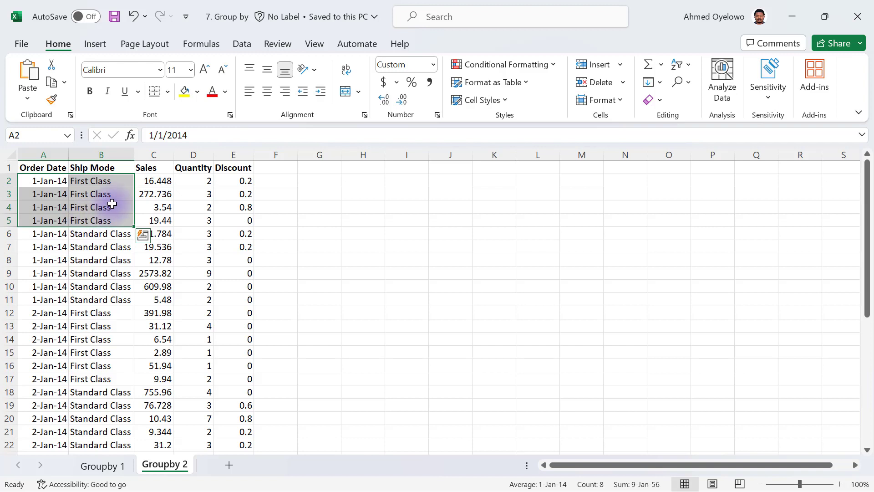
click(149, 182)
drag(152, 189, 228, 221)
drag(44, 233, 116, 297)
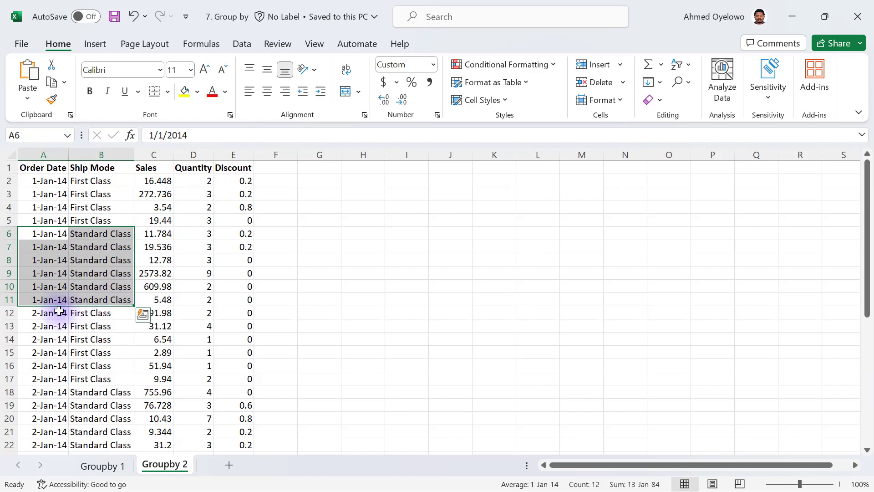
drag(91, 314, 54, 372)
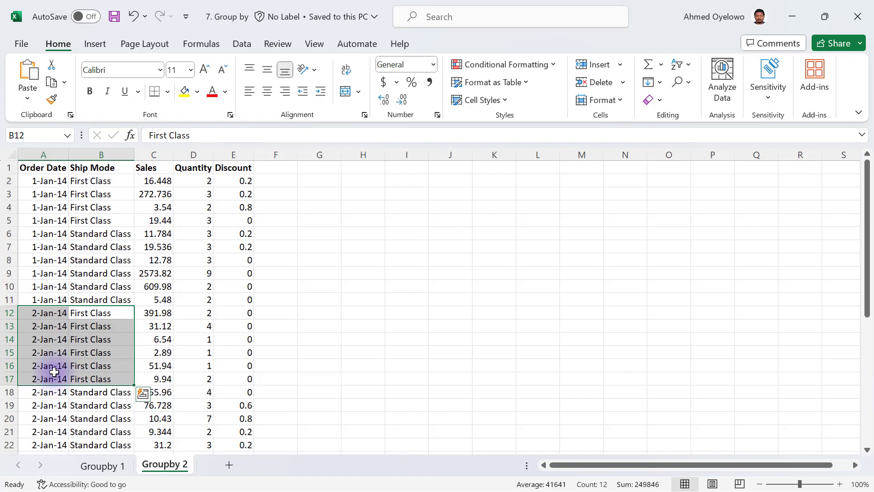
click(71, 276)
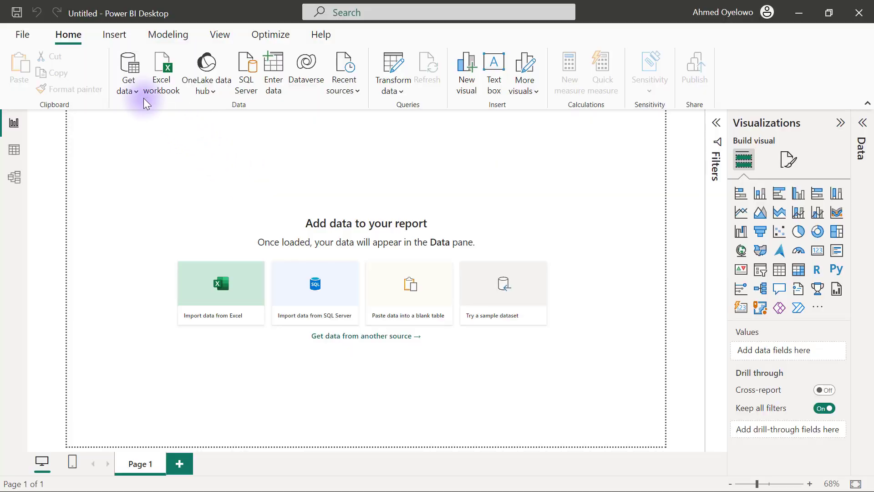
In Power BI Desktop, connect to the Excel workbook "7. Group by" as a data source.
click(129, 90)
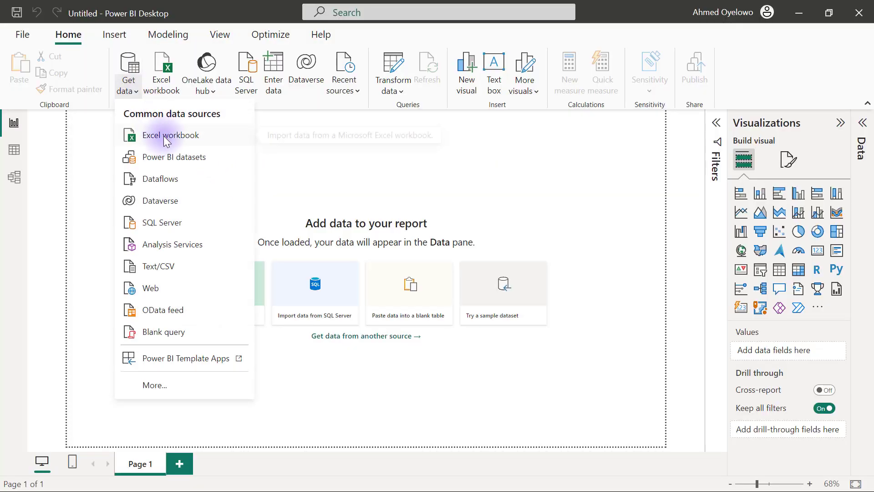
click(163, 136)
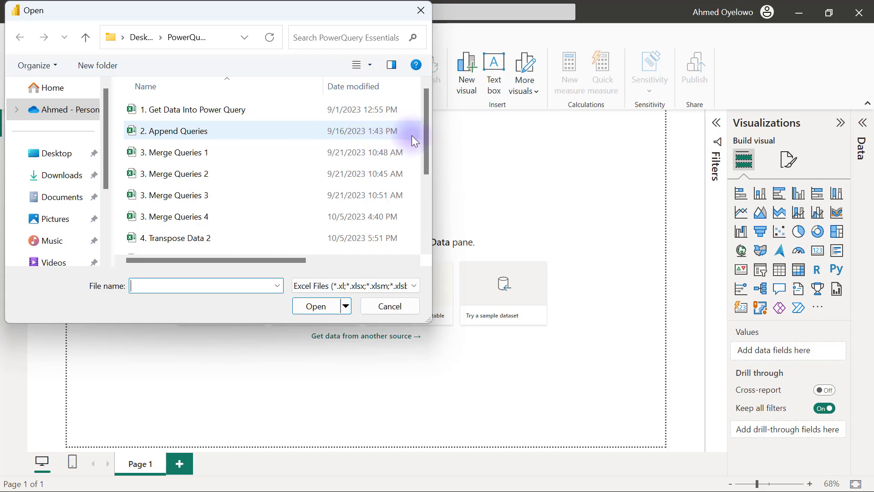
drag(427, 134, 428, 212)
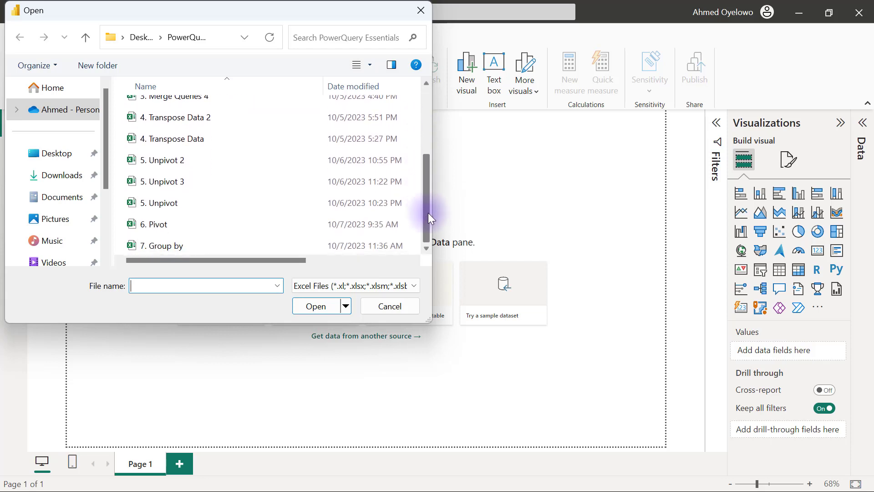
click(192, 245)
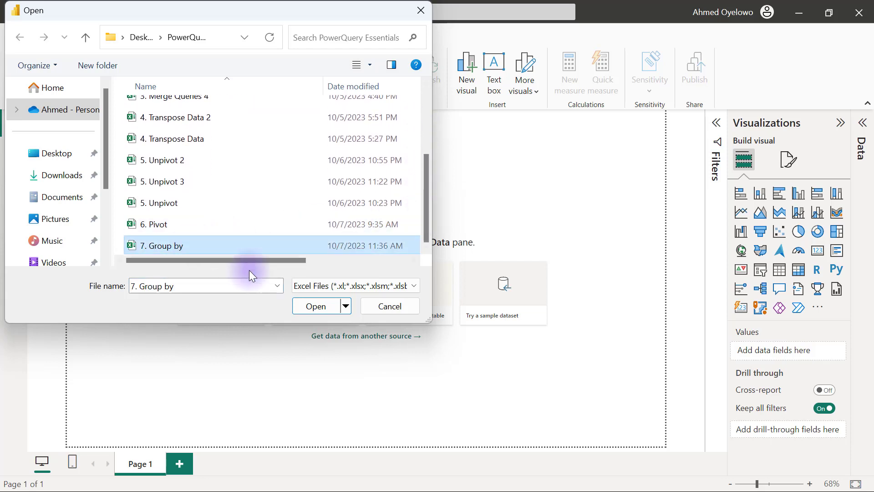
click(302, 306)
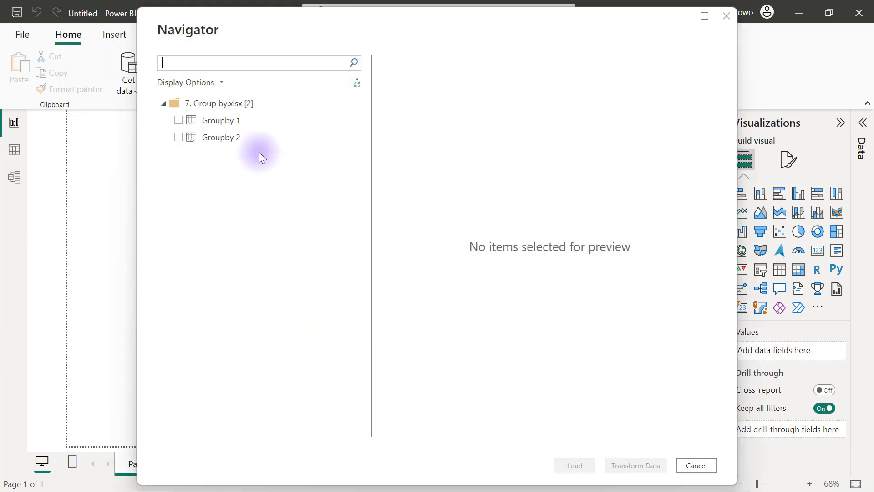
Select the Groupby 1 and Groupby 2 sheets and bring both into Power Query Editor for transformation.
click(179, 120)
click(179, 138)
click(628, 464)
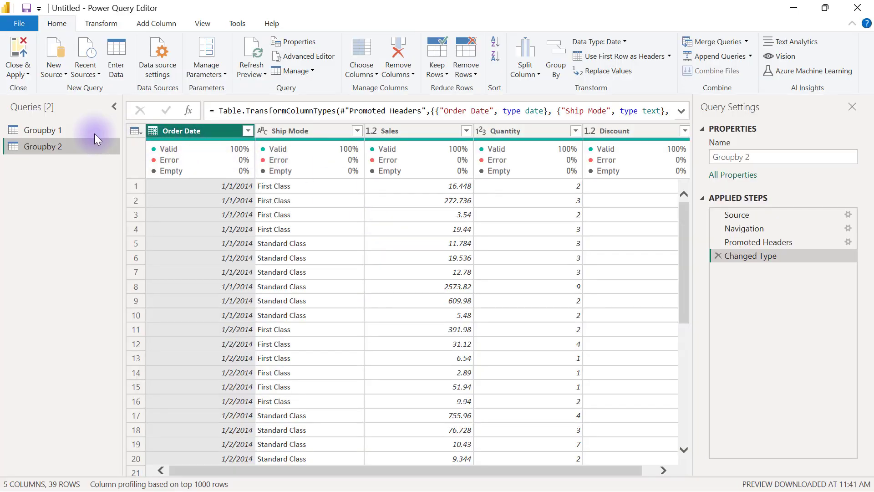
Start a Group By on the Customer Name column of the Groupby 1 query and move its dialog clear of the data.
click(55, 132)
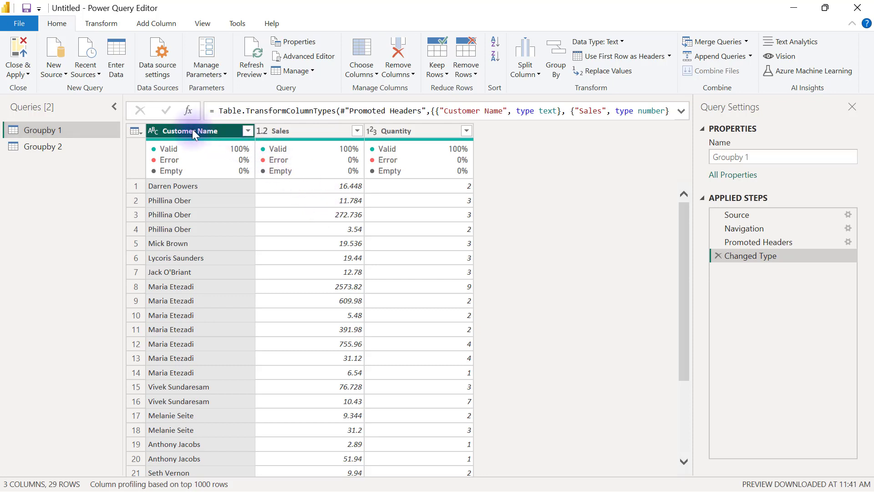
click(102, 24)
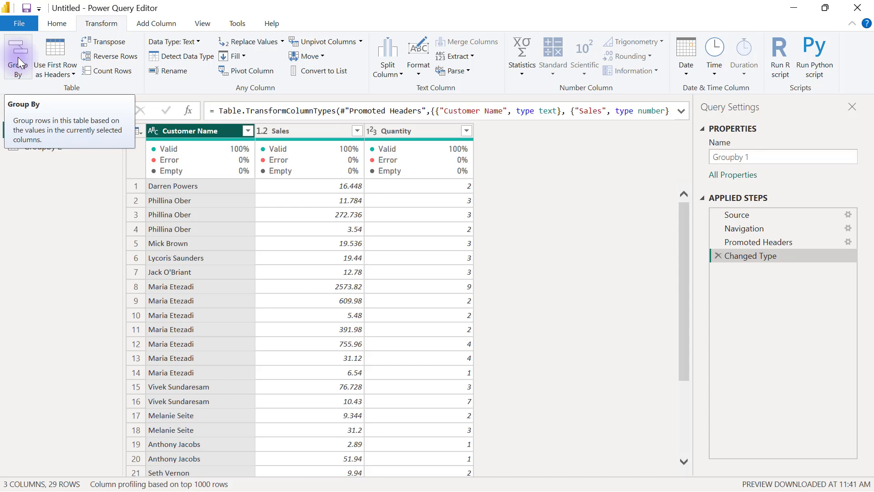
click(57, 25)
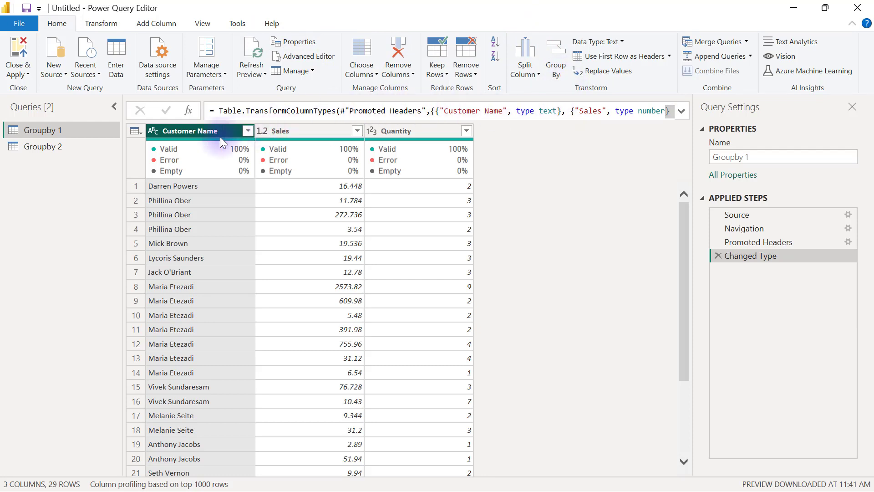
right_click(184, 130)
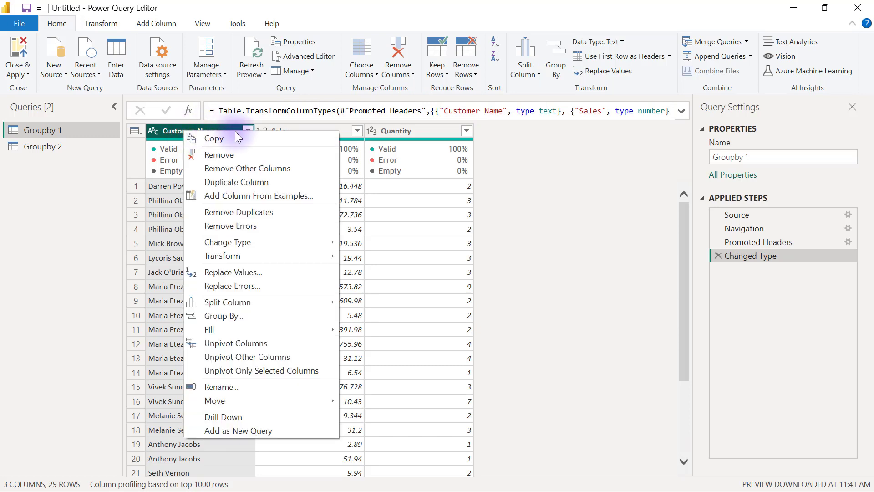
click(226, 316)
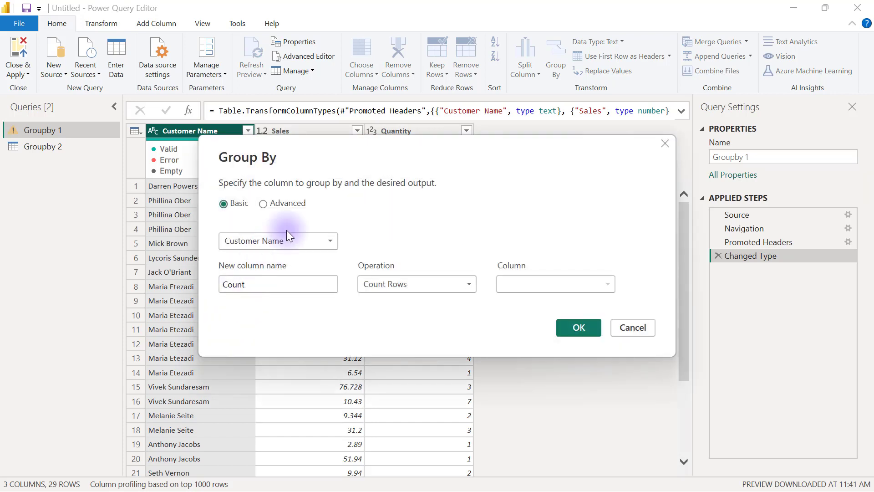
drag(418, 151, 507, 157)
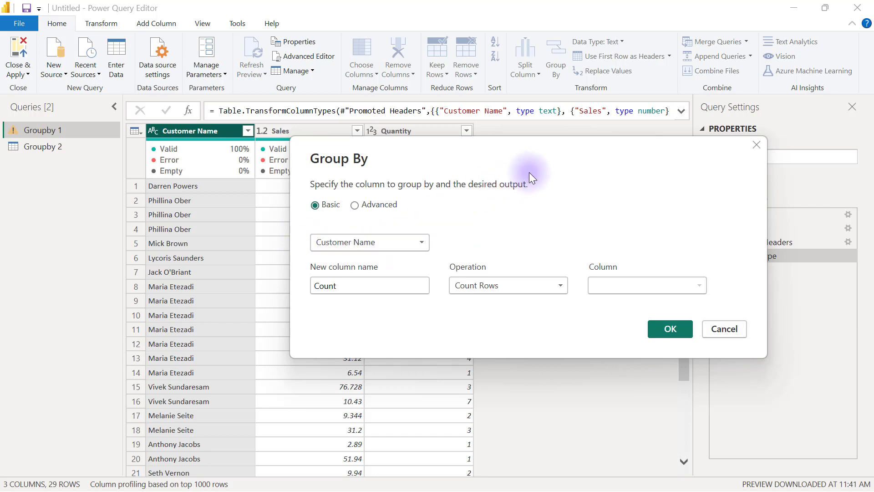
drag(494, 181, 615, 188)
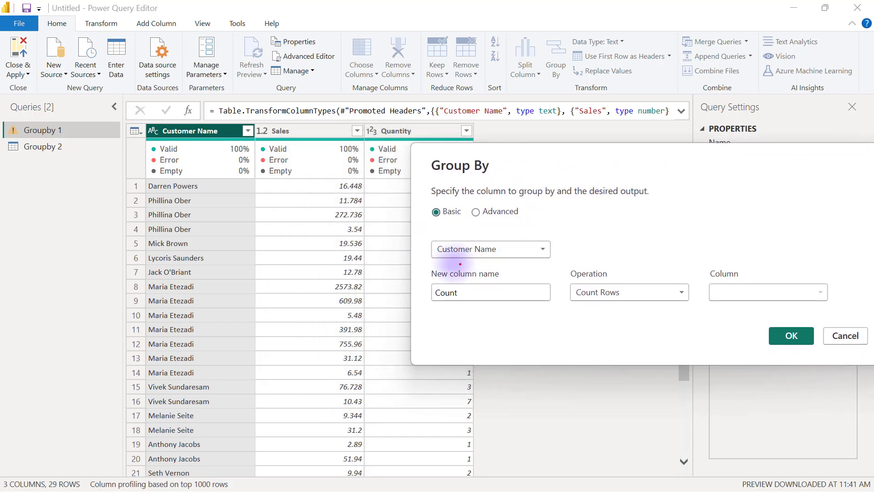
drag(137, 192, 210, 237)
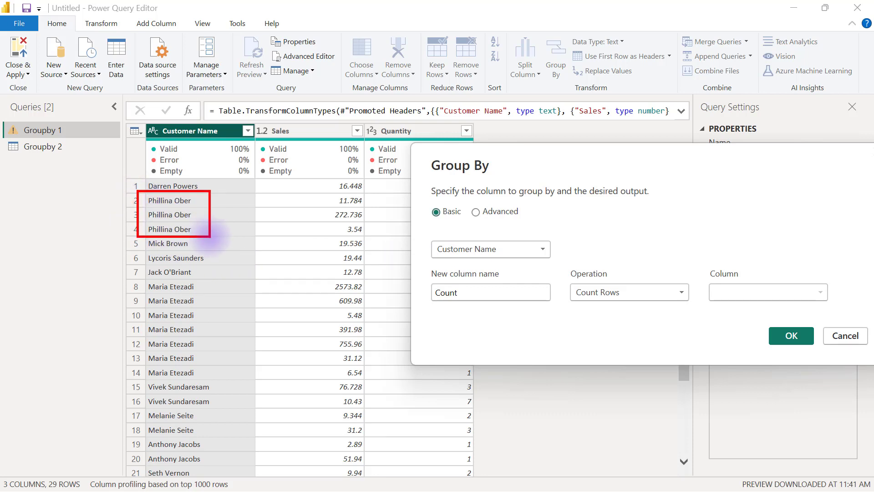
drag(287, 194, 367, 236)
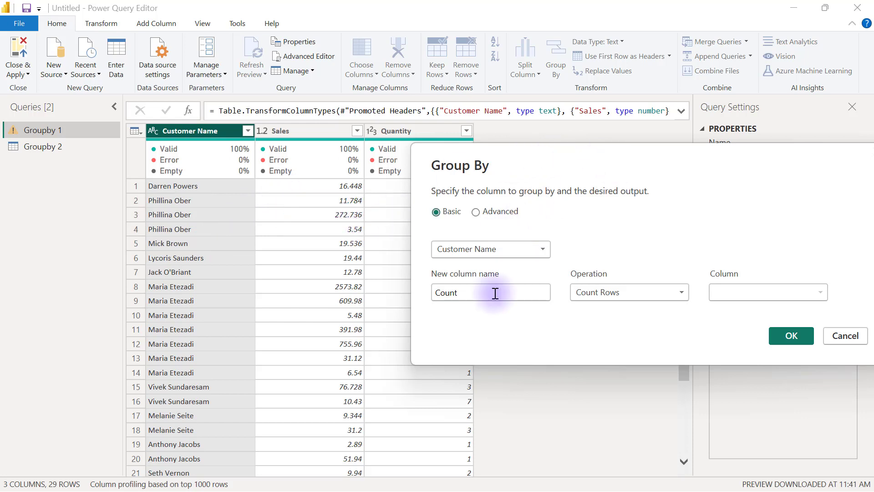
Define the grouping's new column as Total Sales, using the Sum operation on the Sales column.
drag(495, 293, 433, 295)
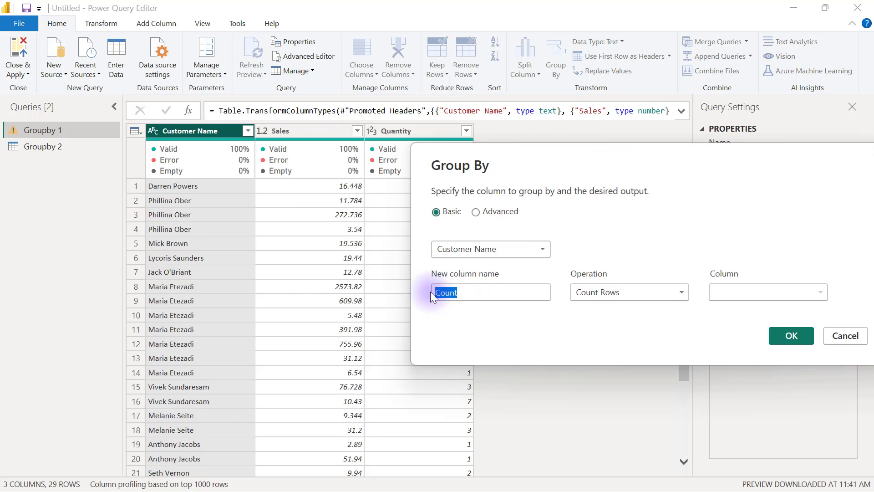
key(BackSpace)
text(Tot)
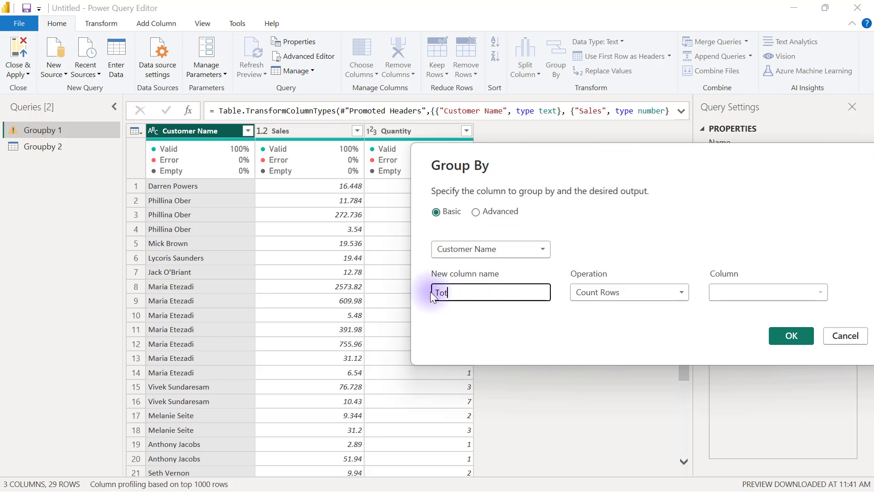
text(al Sales)
click(617, 289)
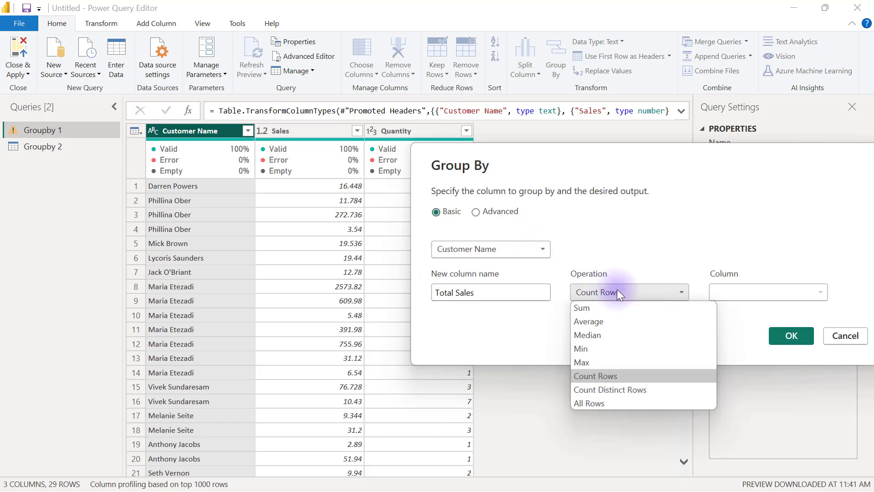
click(602, 307)
click(729, 292)
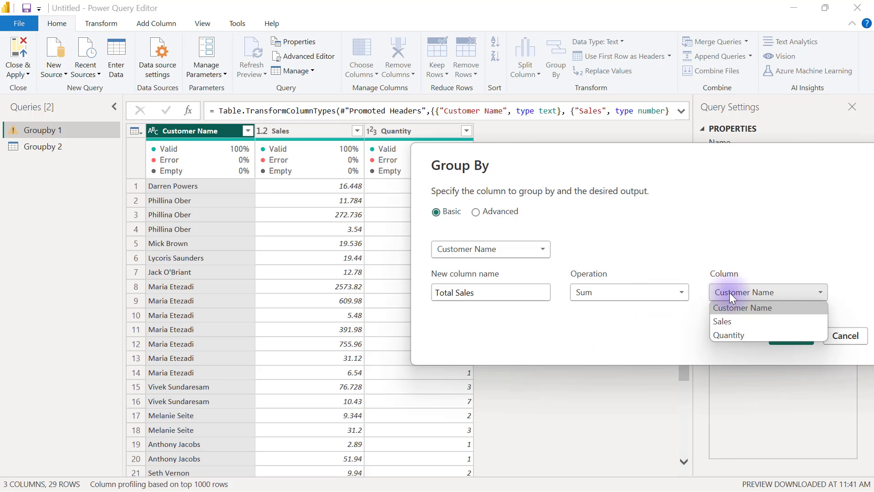
click(727, 319)
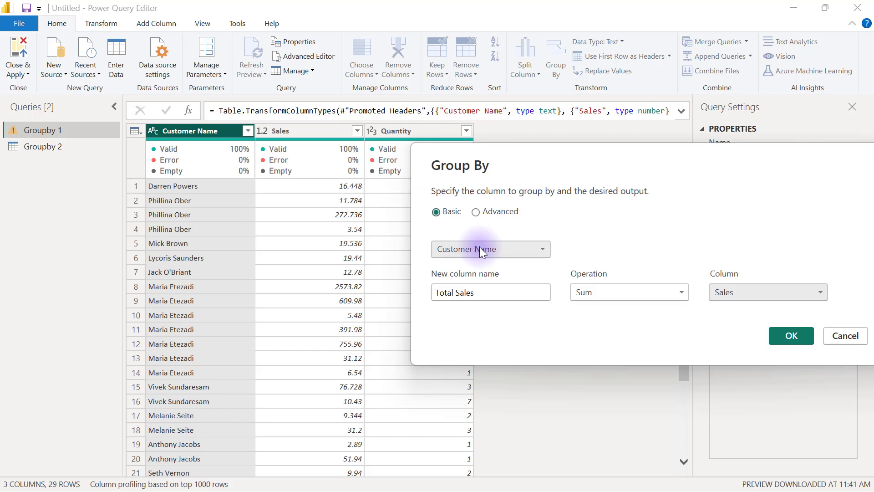
Switch the grouping to Advanced, add a Total Quantity aggregation that sums the Quantity column, and apply it to the Groupby 1 query.
click(475, 213)
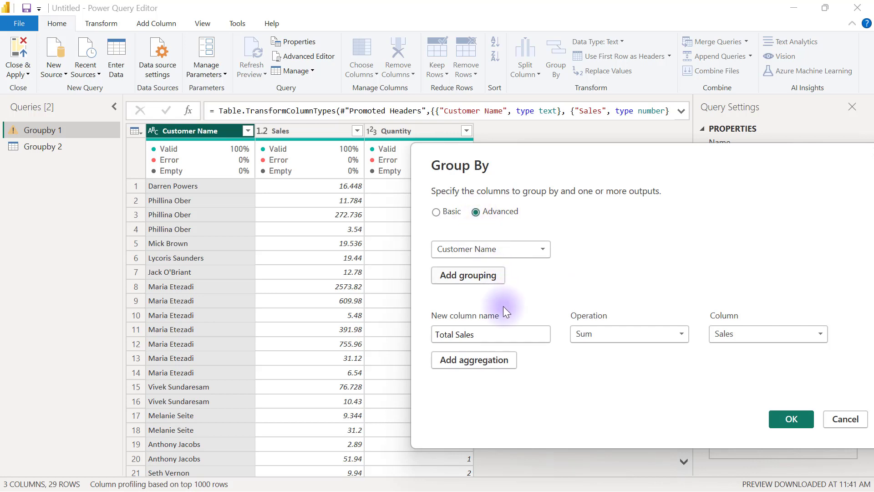
click(474, 361)
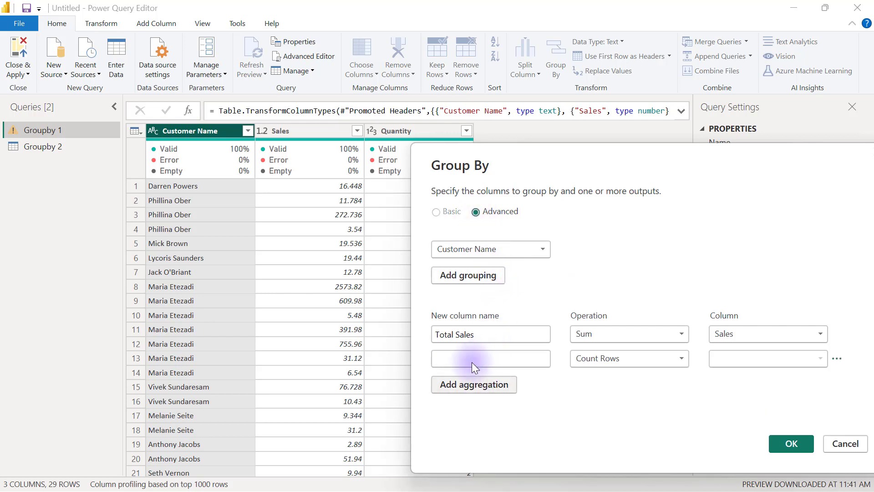
click(472, 362)
text(Total Quantity)
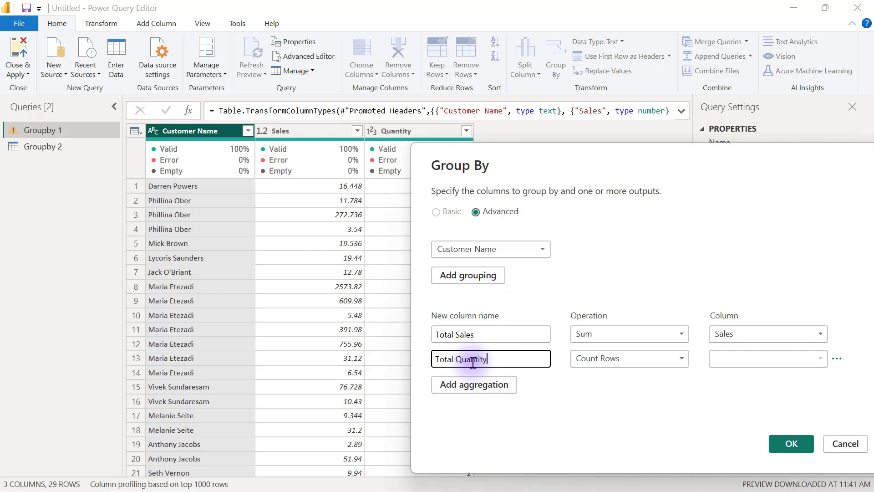
click(610, 360)
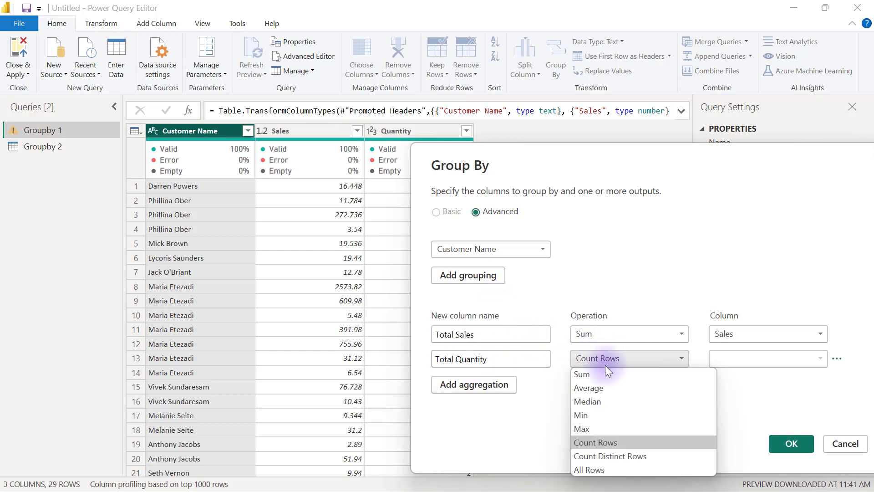
key(Escape)
click(729, 359)
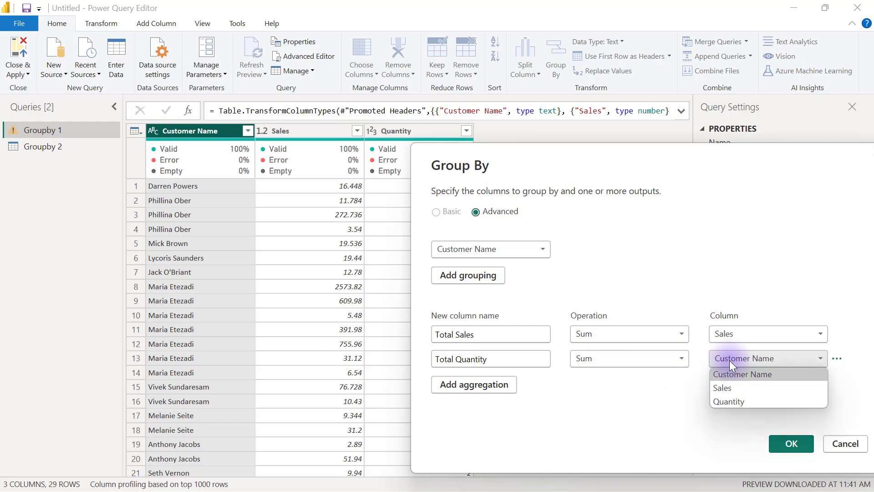
click(730, 401)
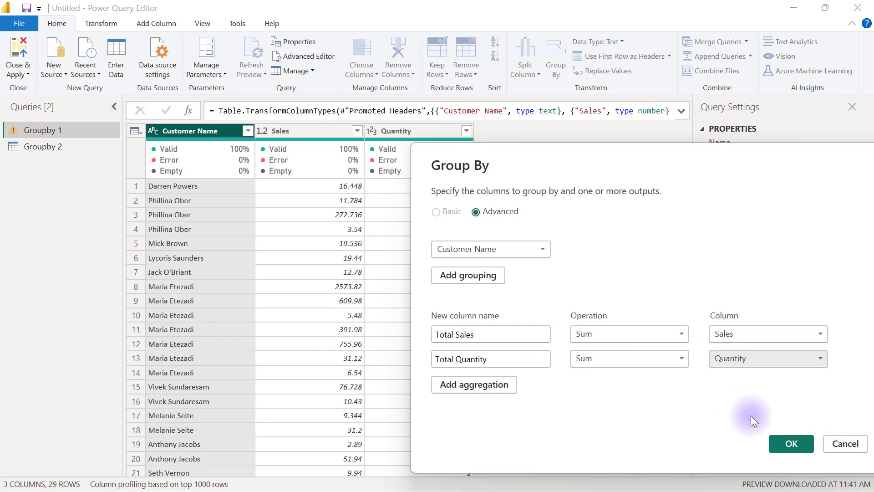
click(780, 444)
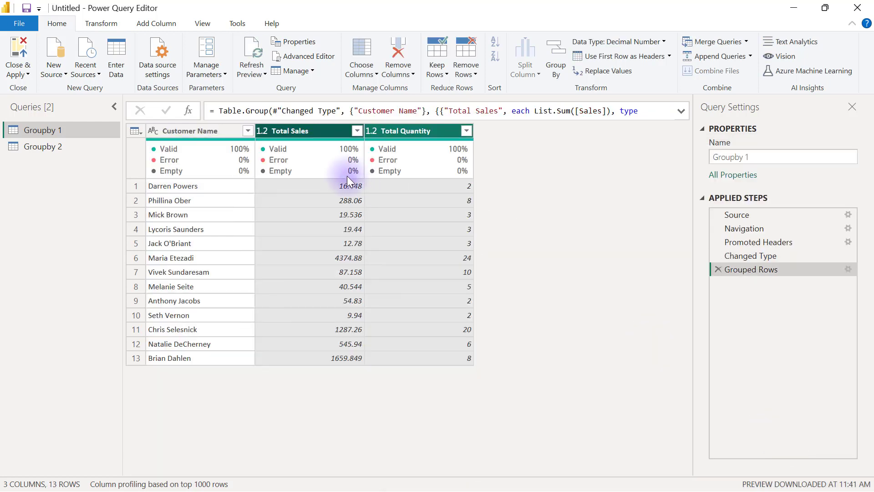
click(189, 129)
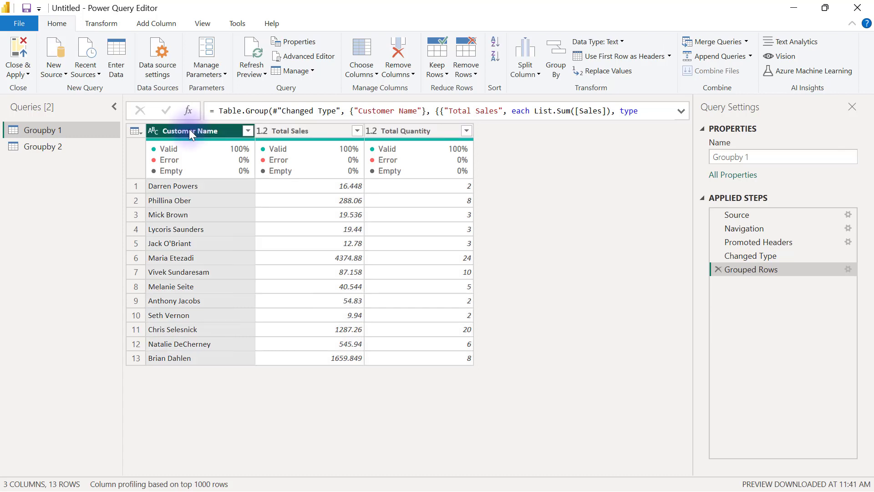
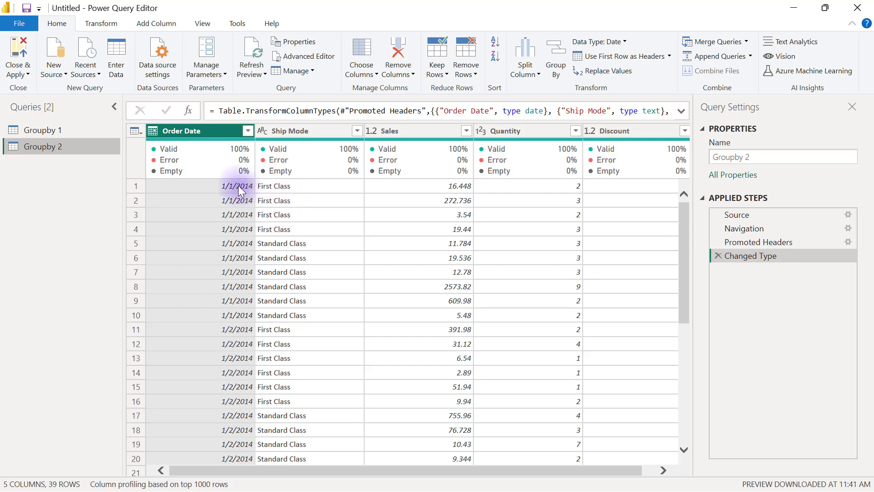
Examine the repeated Order Date values and the Ship Mode column in the Groupby 2 query.
click(237, 200)
click(240, 215)
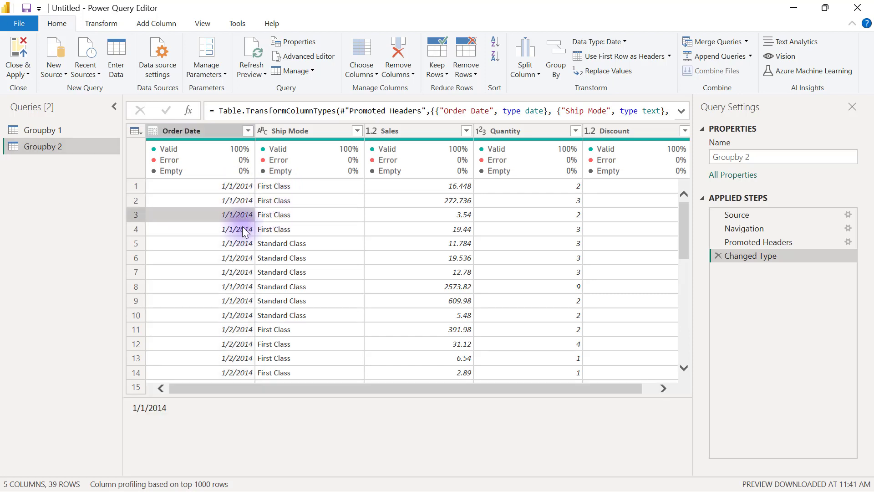
click(243, 231)
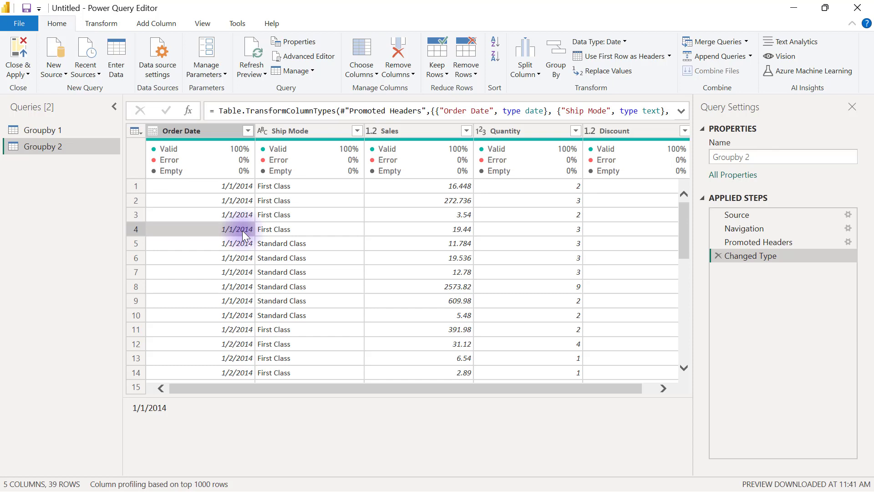
click(201, 134)
click(307, 130)
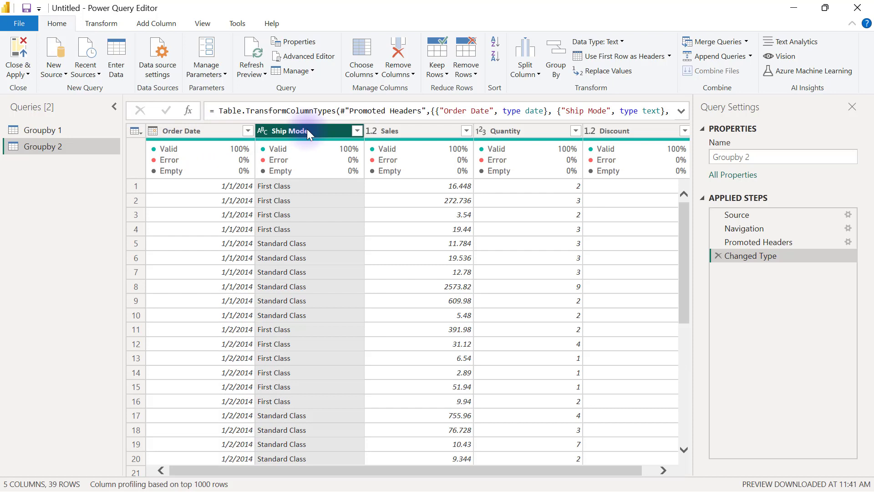
Start a Group By on the Order Date and Ship Mode columns of Groupby 2 and move its dialog clear of the column headers.
click(185, 130)
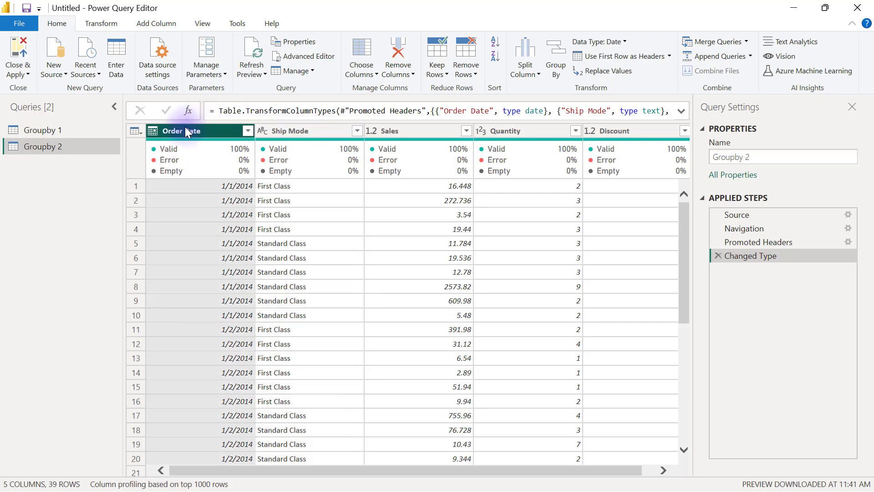
ctrl+click(296, 131)
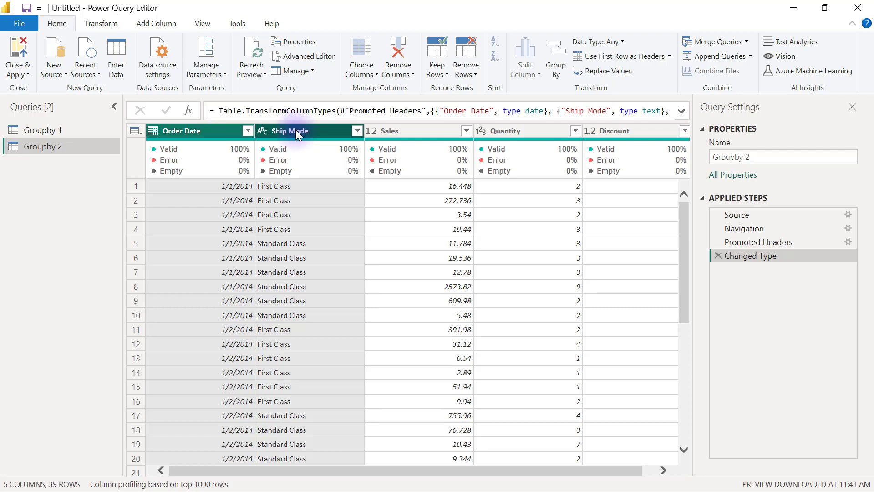
right_click(296, 131)
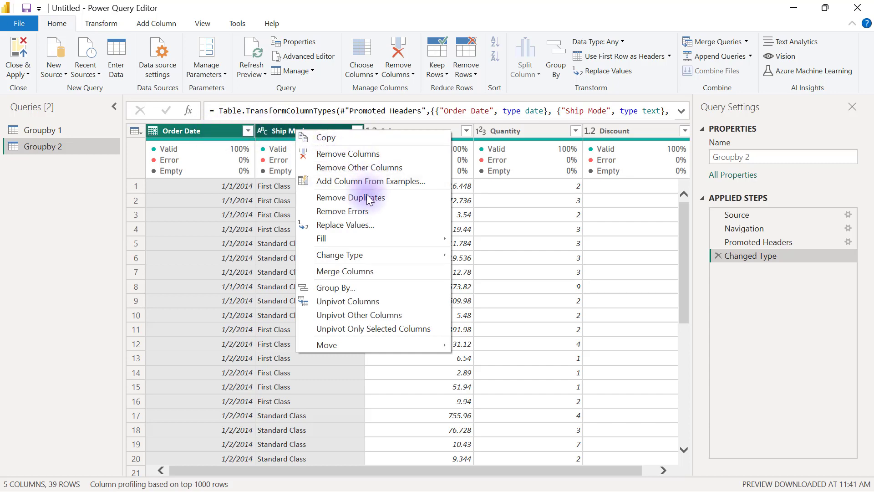
click(346, 286)
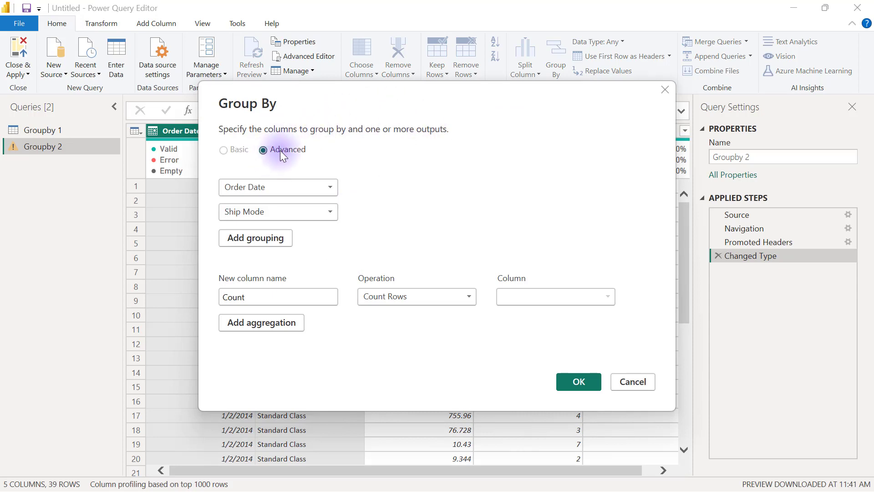
drag(431, 105, 431, 205)
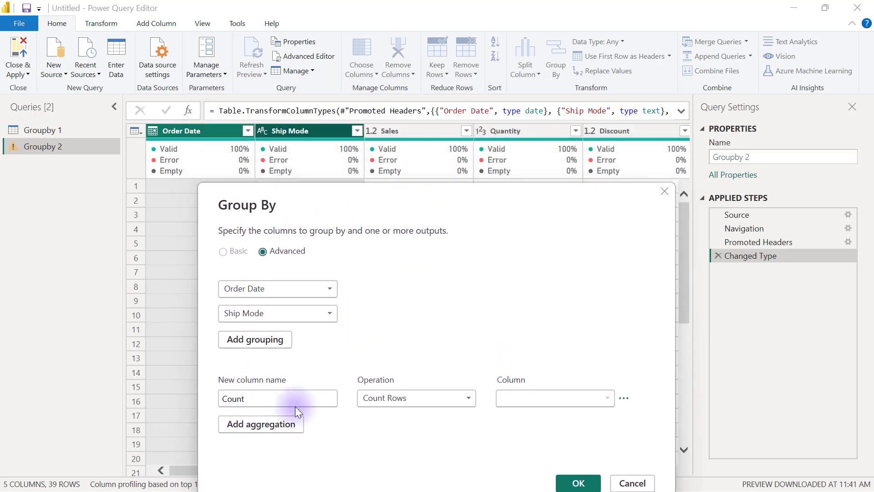
Define the first aggregation as Total Sales, using the Sum operation on the Sales column.
drag(255, 399, 212, 403)
text(Total Sales)
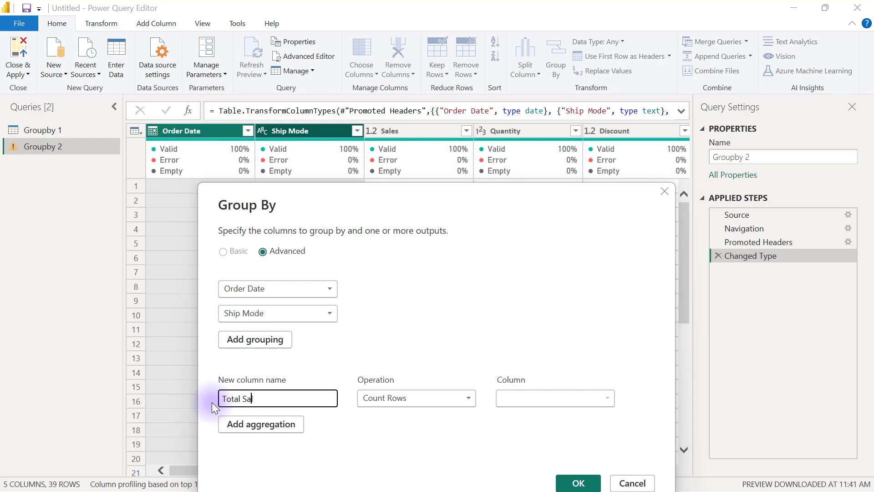
click(387, 400)
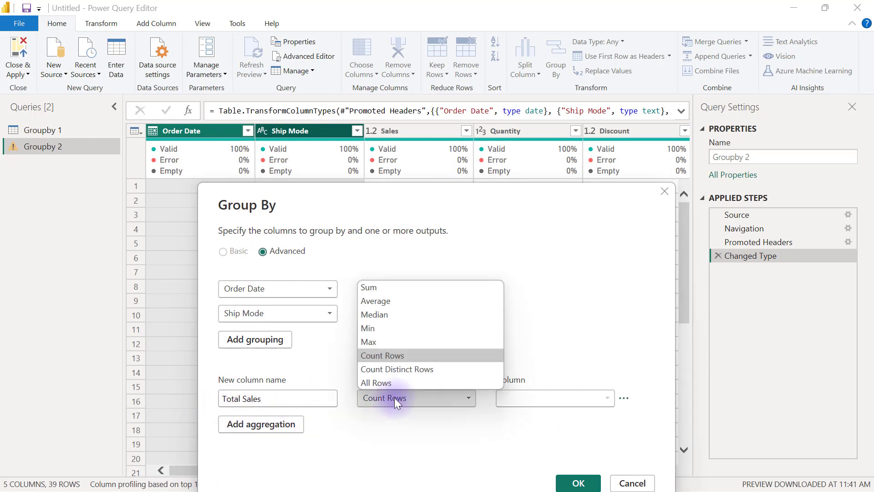
click(413, 288)
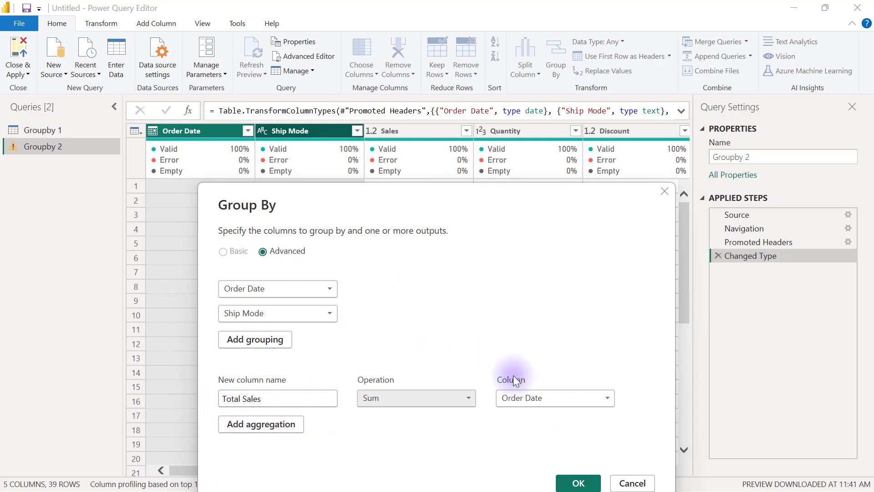
click(532, 398)
click(526, 440)
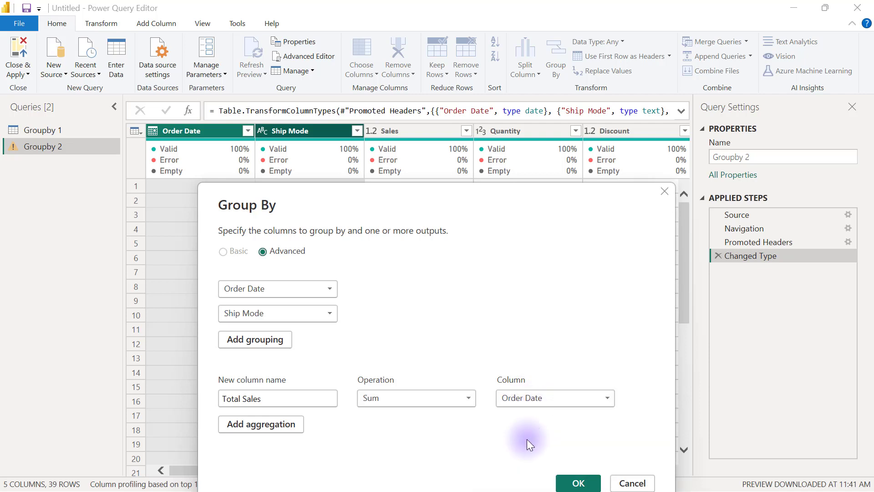
Add a second aggregation named Total Quantity, using the Sum operation on the Quantity column.
click(253, 430)
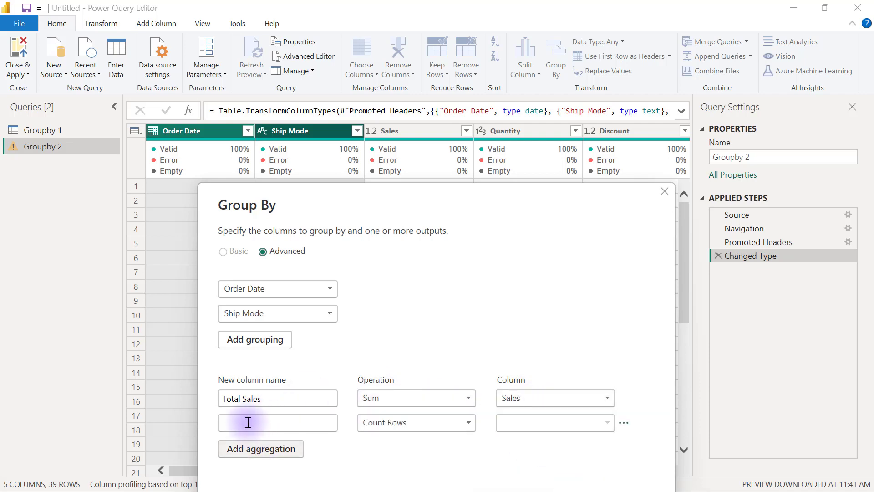
click(248, 423)
text(Tot)
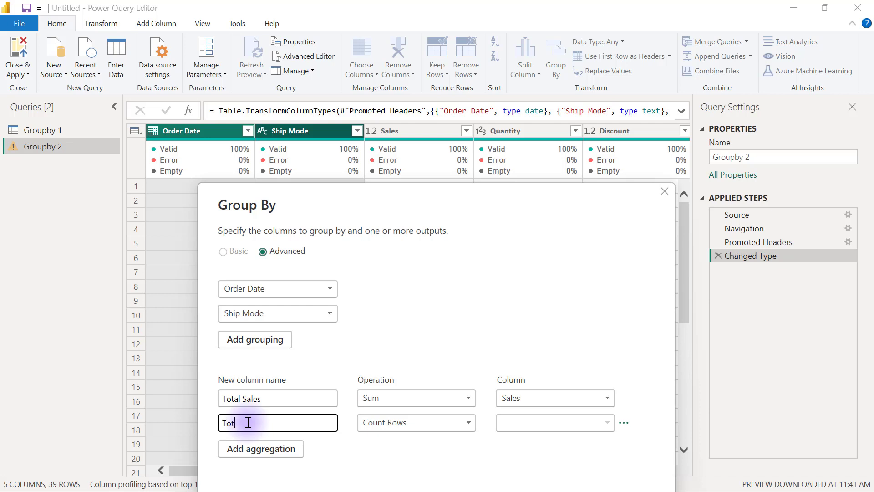
text(al Ouantity)
click(384, 424)
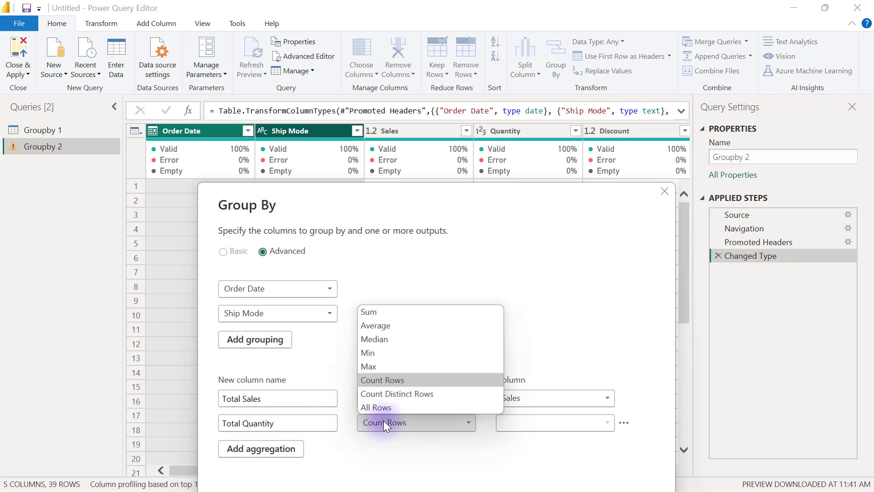
click(386, 311)
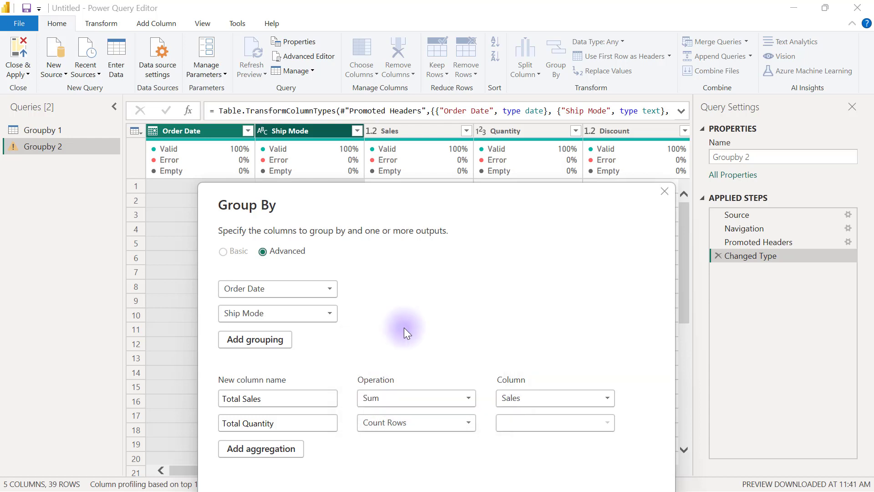
click(524, 426)
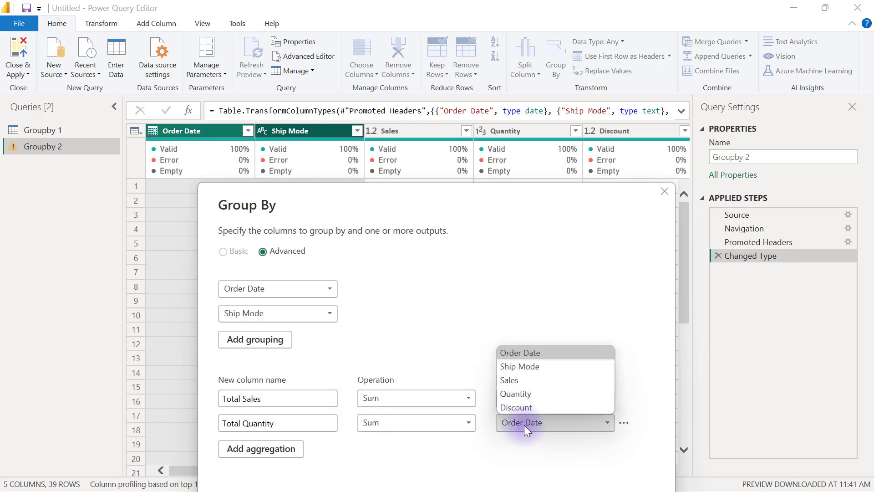
click(535, 394)
Add a third aggregation named Average Discount, using Average on the Discount column, and apply the grouping to Groupby 2.
click(258, 449)
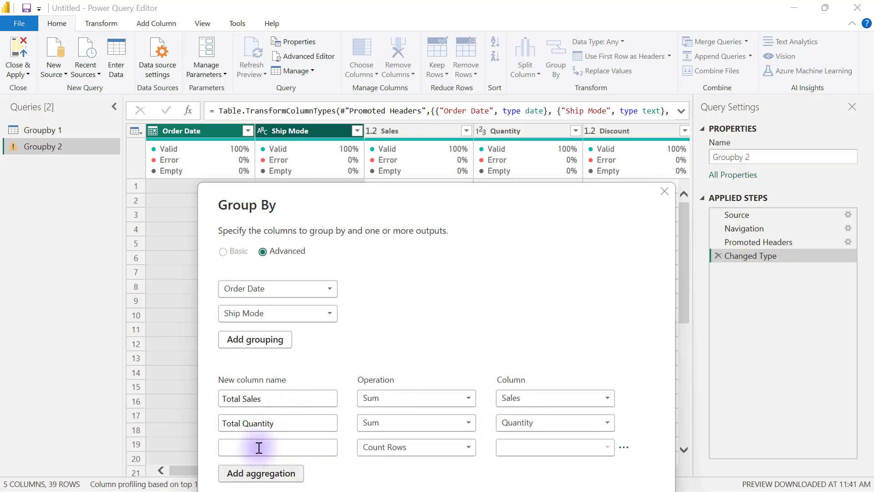
click(267, 447)
text(Av)
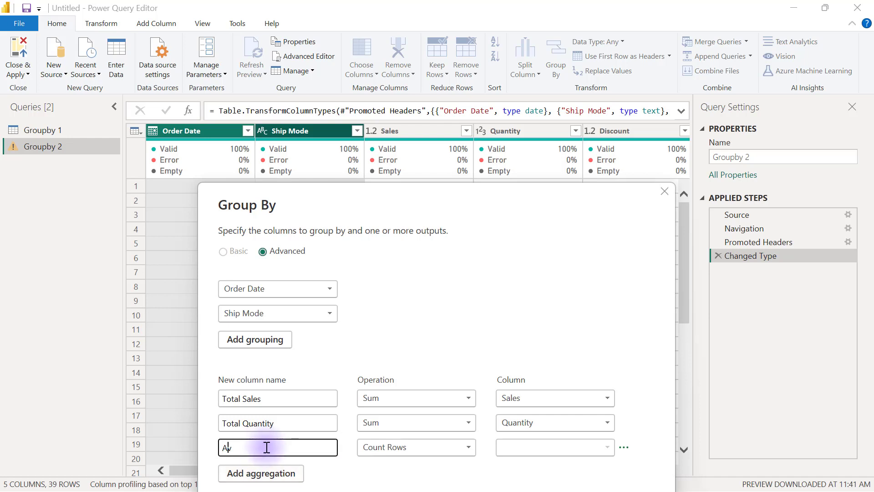
text(erage Discount)
click(395, 450)
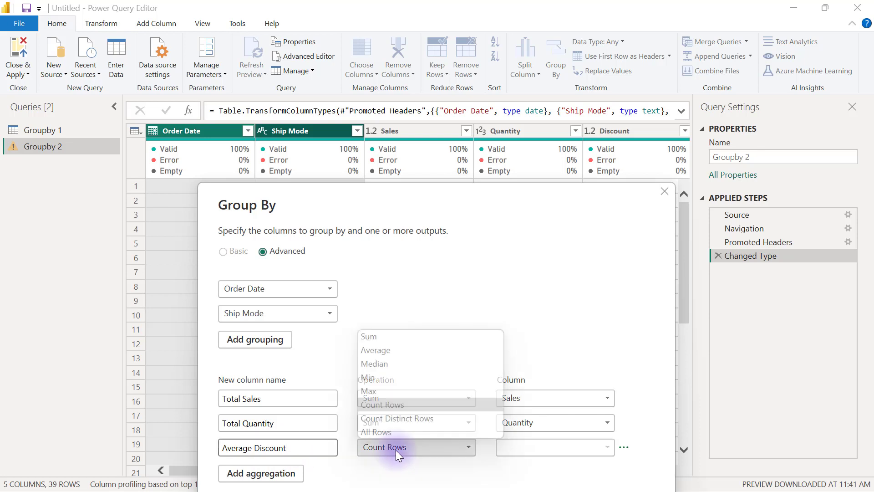
click(392, 353)
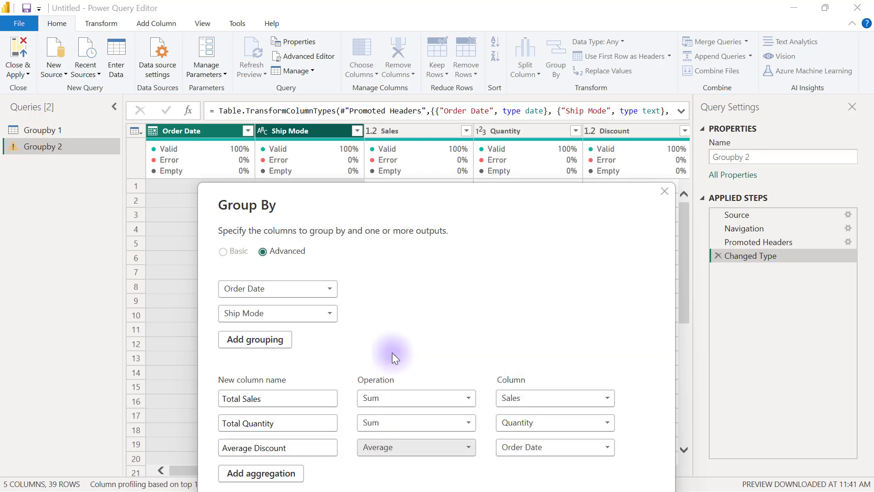
click(547, 450)
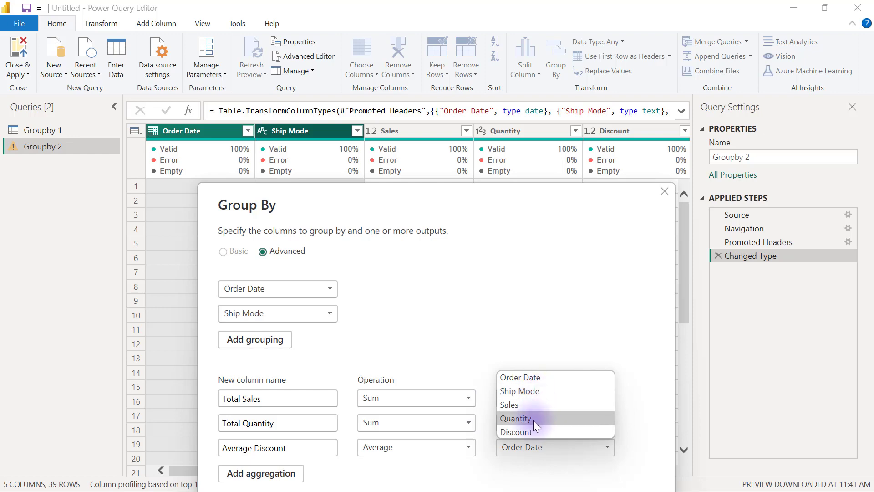
click(534, 433)
drag(423, 197, 405, 102)
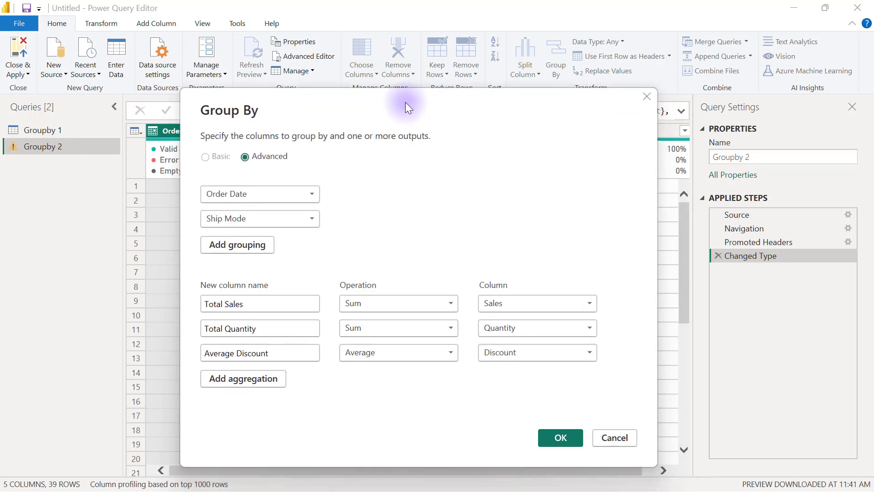
click(558, 435)
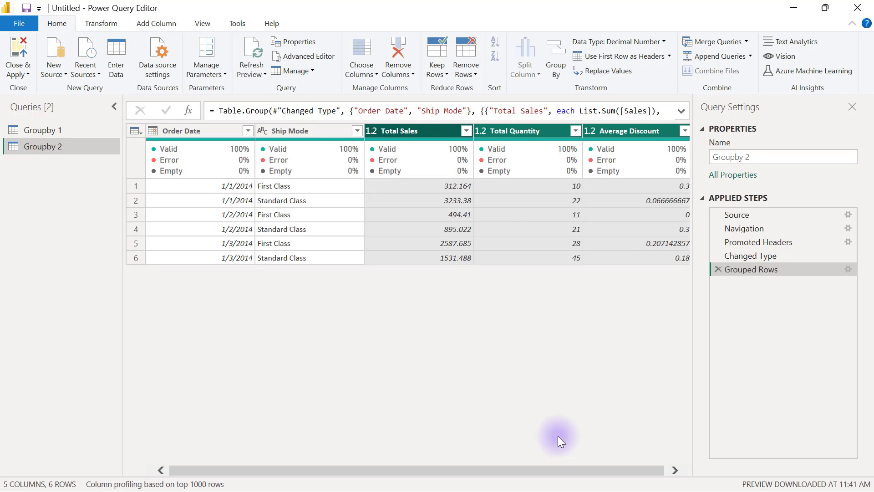
Review the settings of the Grouped Rows step in Groupby 2 and close them without changes.
right_click(762, 269)
click(789, 276)
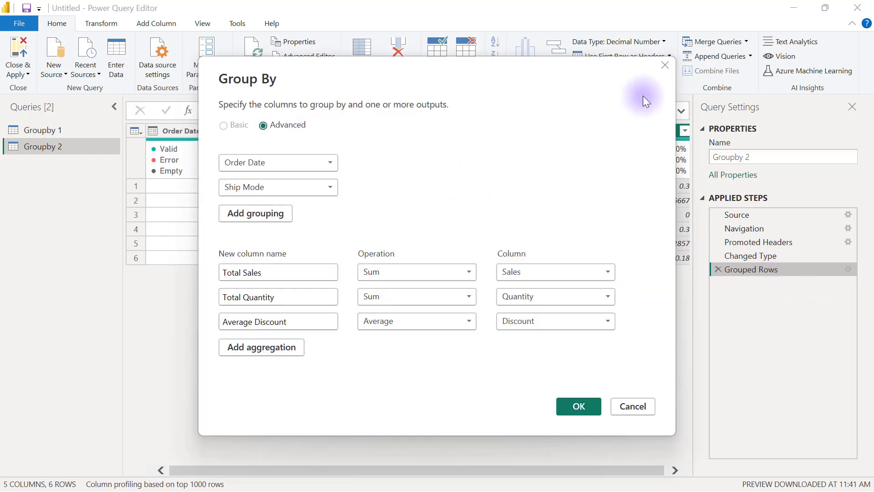
click(665, 65)
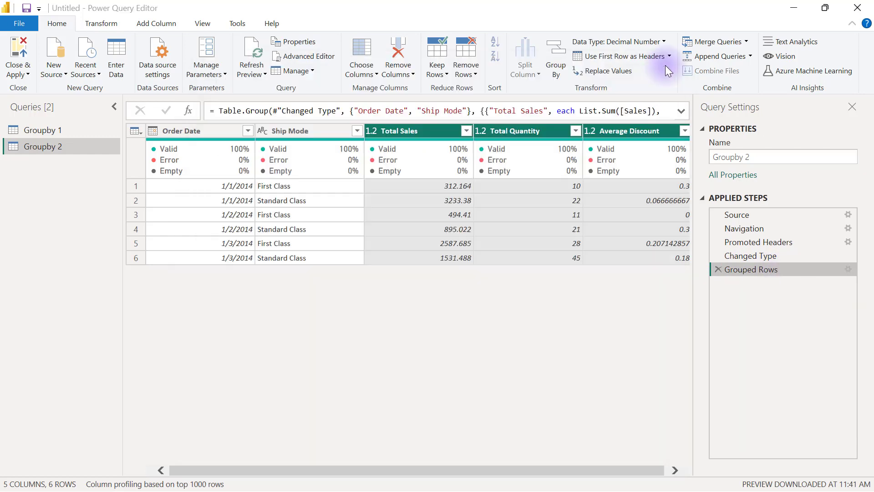
Delete the Grouped Rows step from Groupby 2 and select only the Ship Mode column.
click(718, 269)
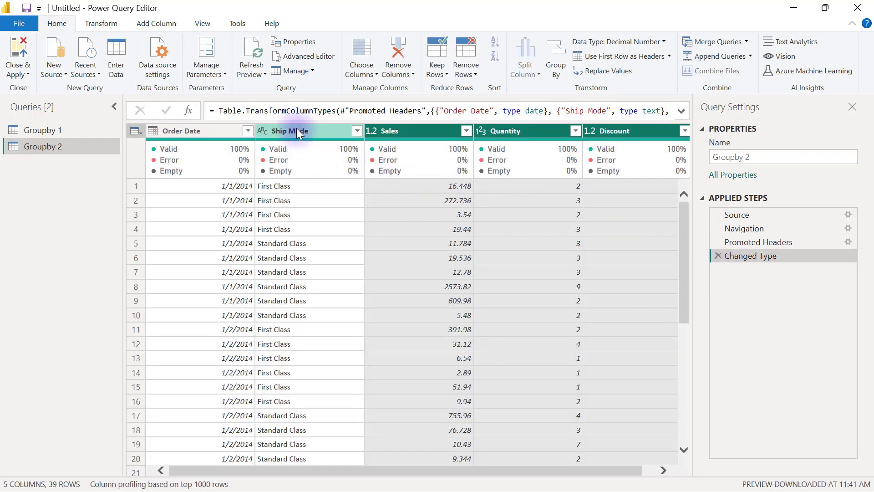
click(298, 132)
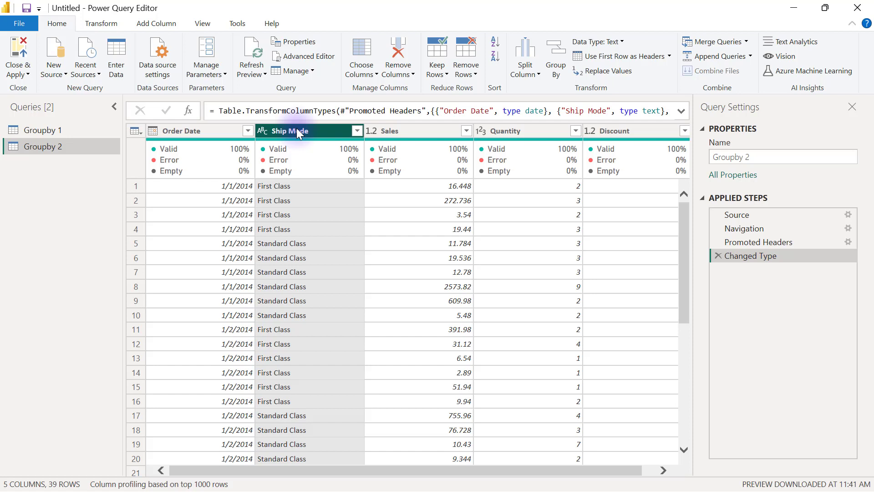
click(193, 132)
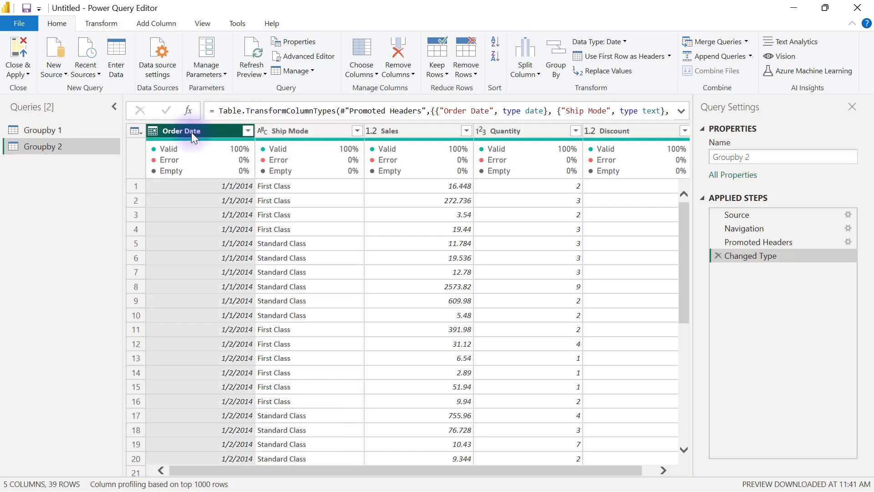
click(291, 133)
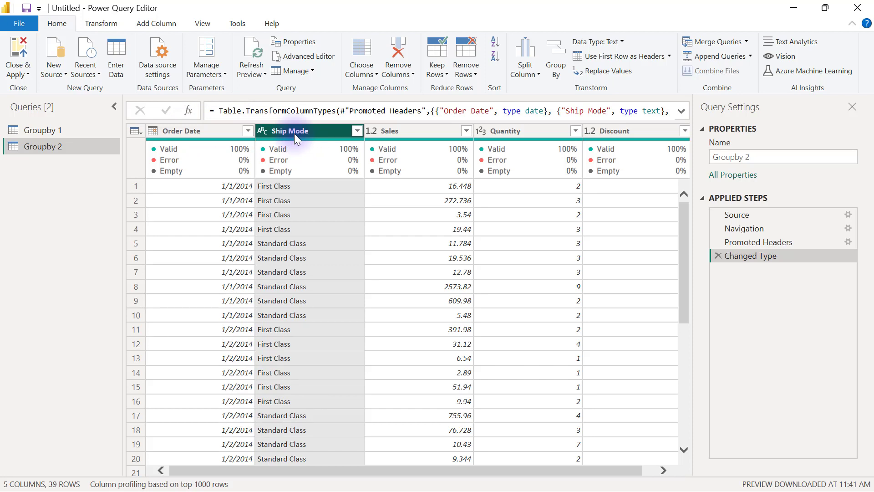
click(192, 130)
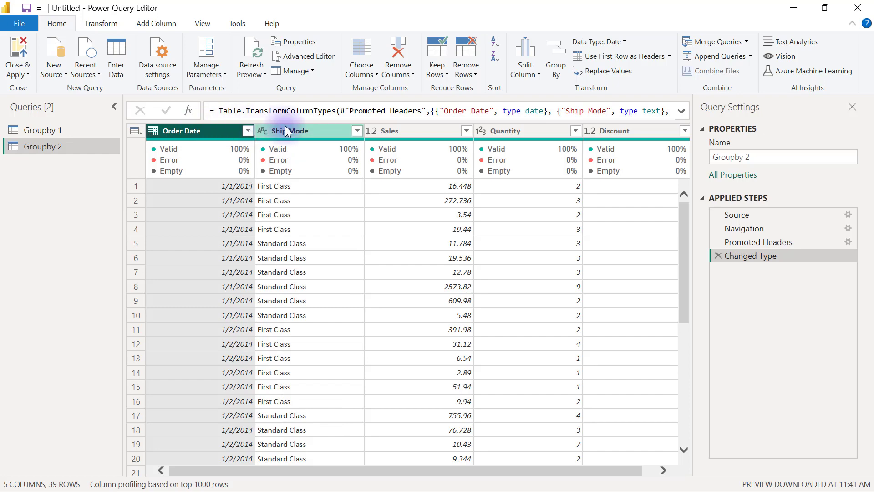
click(306, 130)
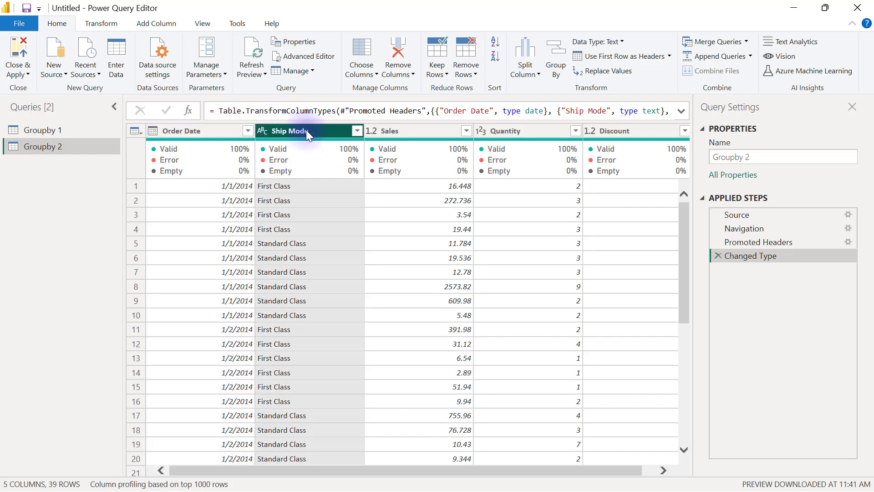
Start a Group By on the Ship Mode column in Advanced mode.
right_click(306, 130)
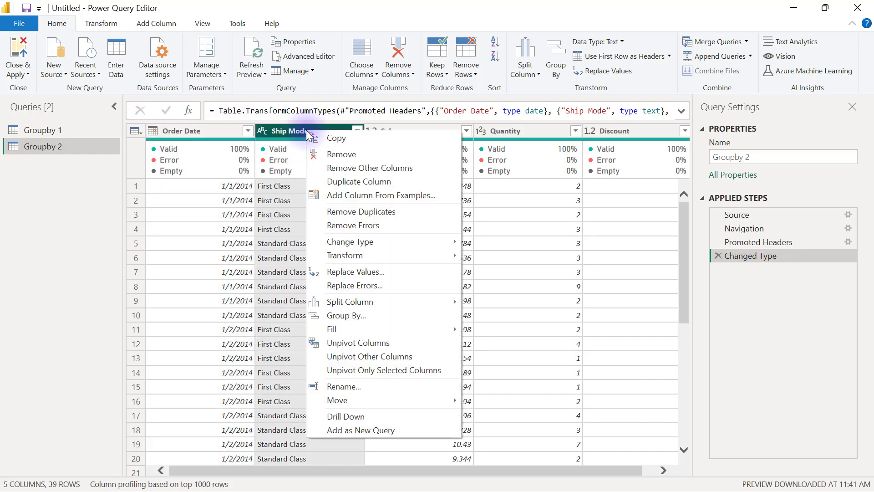
click(356, 314)
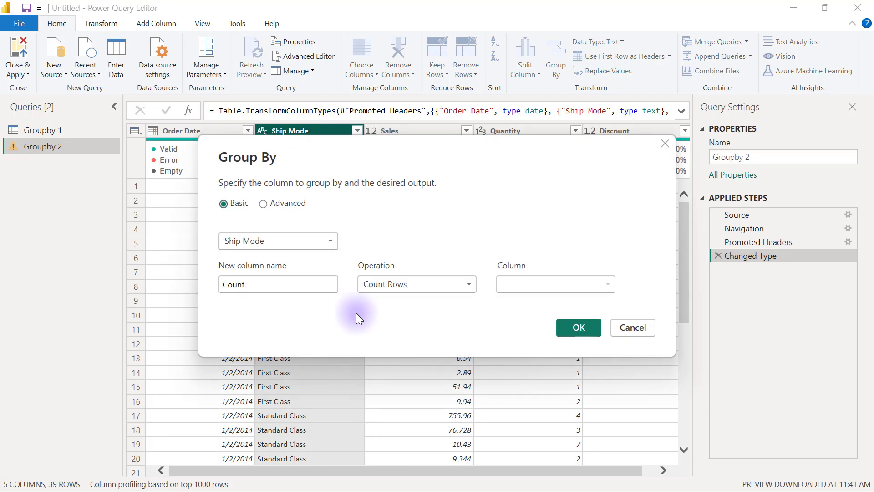
click(264, 205)
Name the first aggregation of the Ship Mode grouping Total Sales and set it to the Sum of the Sales column.
double_click(268, 327)
text(Total Sales)
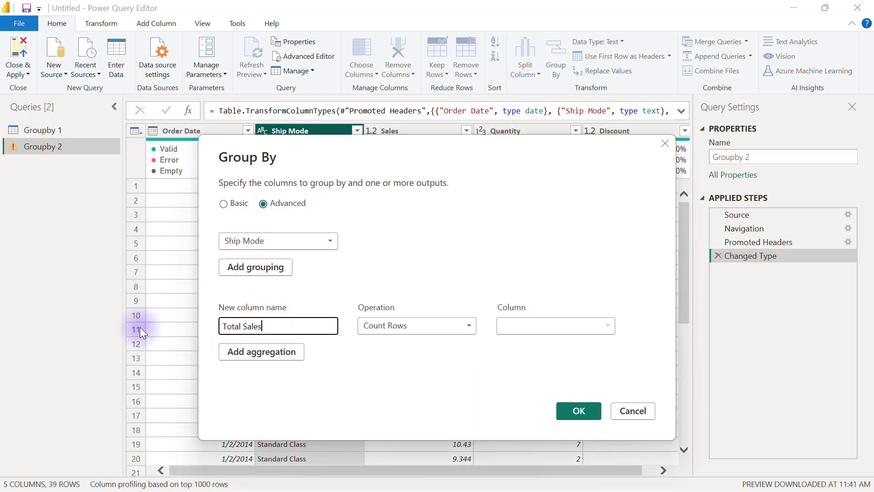
click(374, 331)
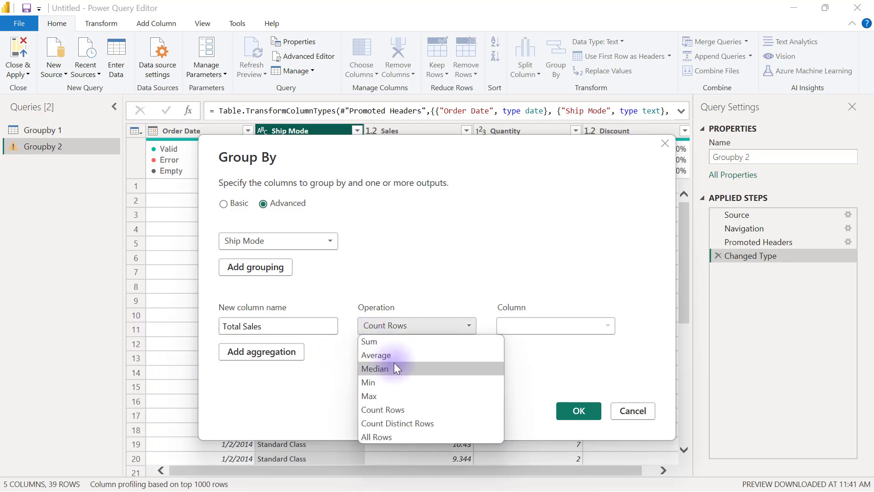
click(407, 343)
click(517, 328)
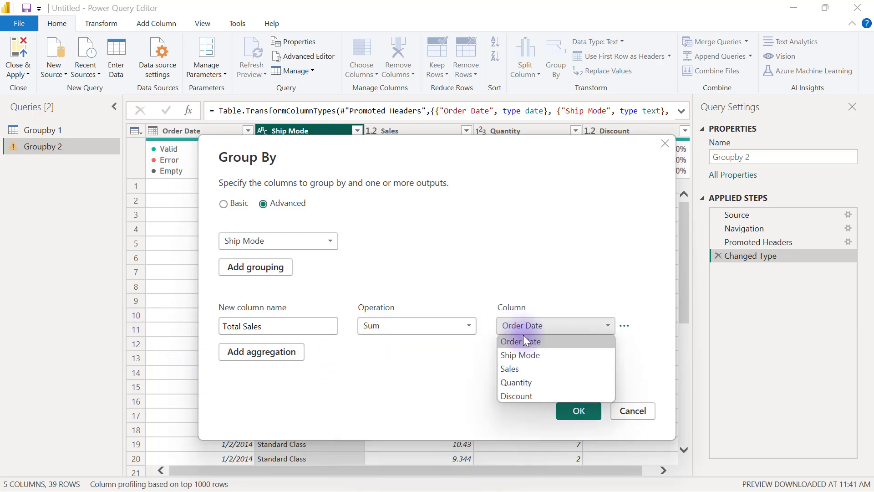
click(526, 368)
Add a second aggregation to the Ship Mode grouping, named Total Quantity, with Sum on the Quantity column.
click(262, 351)
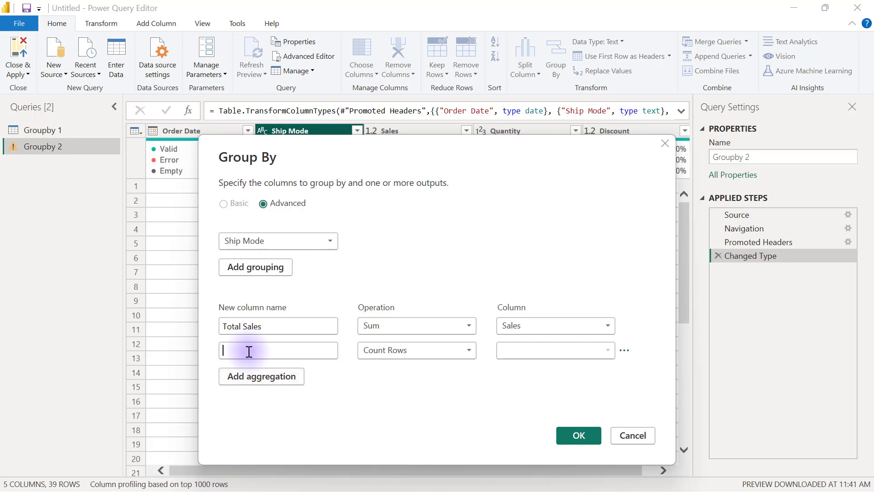
click(249, 351)
text(Total Qu)
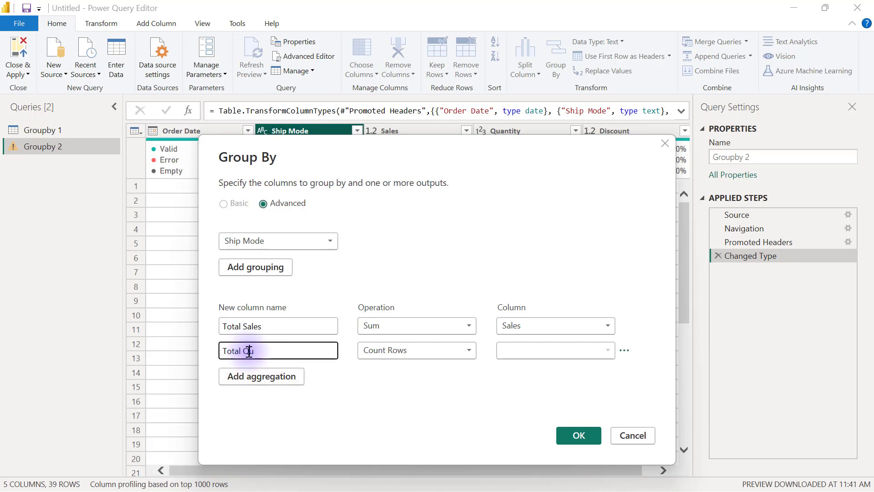
text(antity)
click(417, 353)
click(406, 366)
click(517, 351)
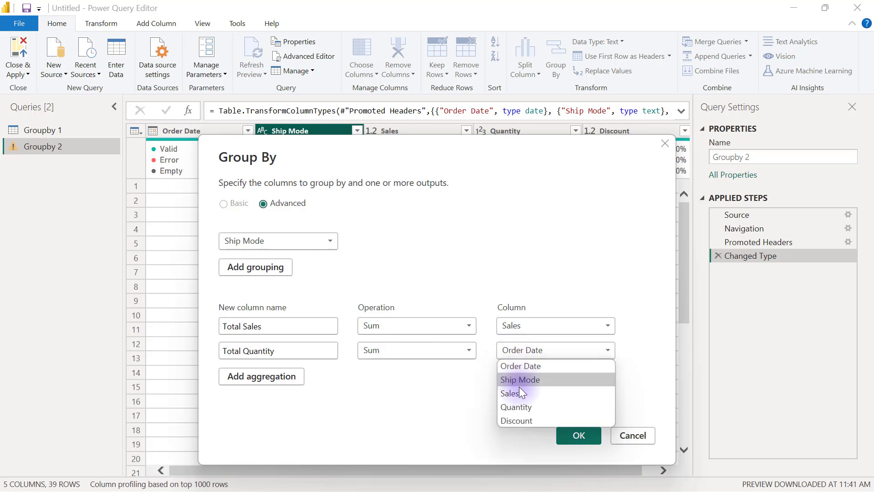
click(523, 406)
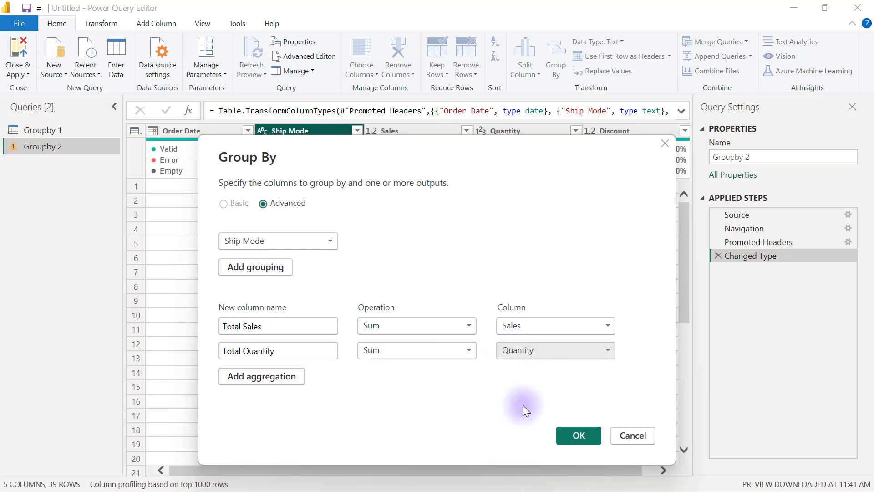
Add a third aggregation named Average Discount, using Average on the Discount column, and apply the Ship Mode grouping.
click(255, 376)
click(262, 375)
text(A)
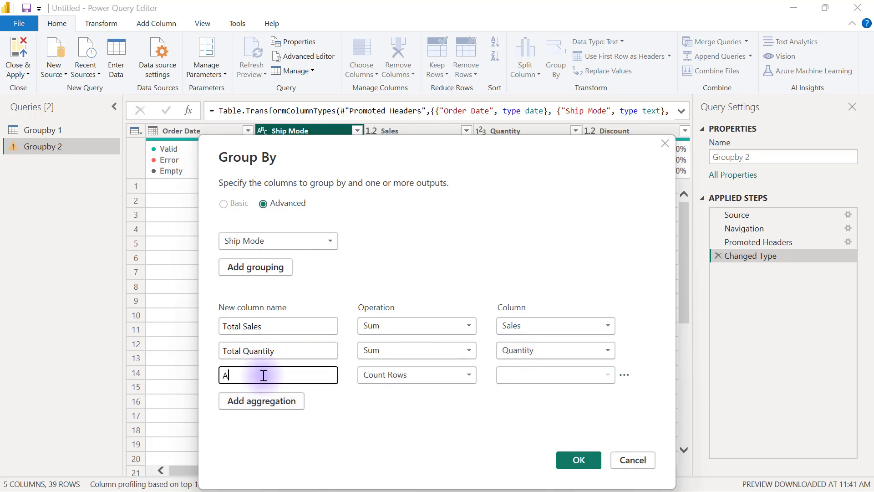
text(verage Discount)
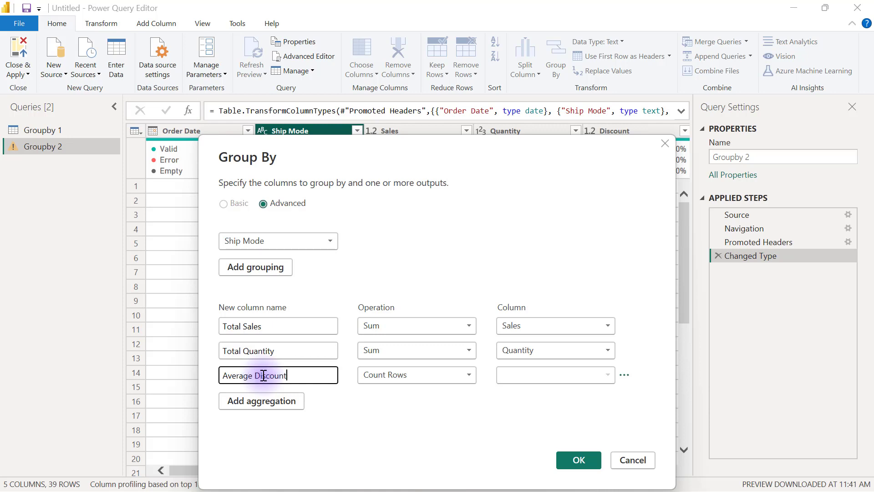
click(414, 372)
click(414, 277)
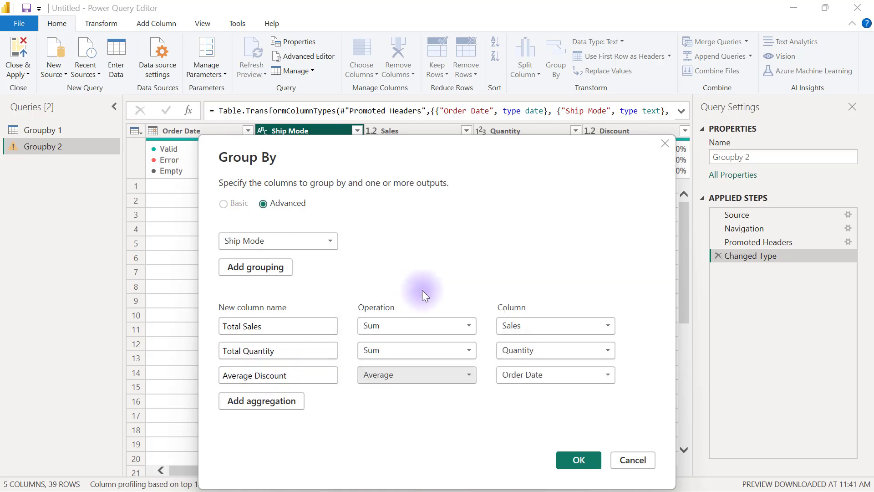
click(523, 381)
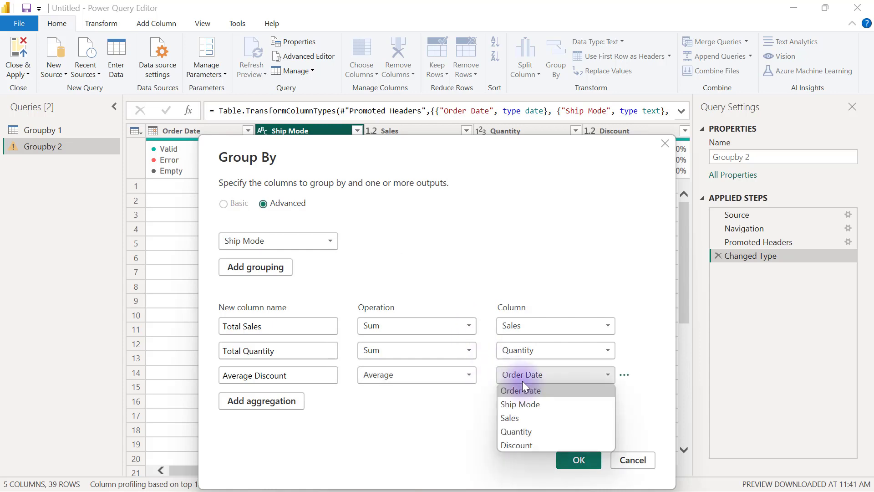
click(516, 446)
drag(400, 155, 599, 125)
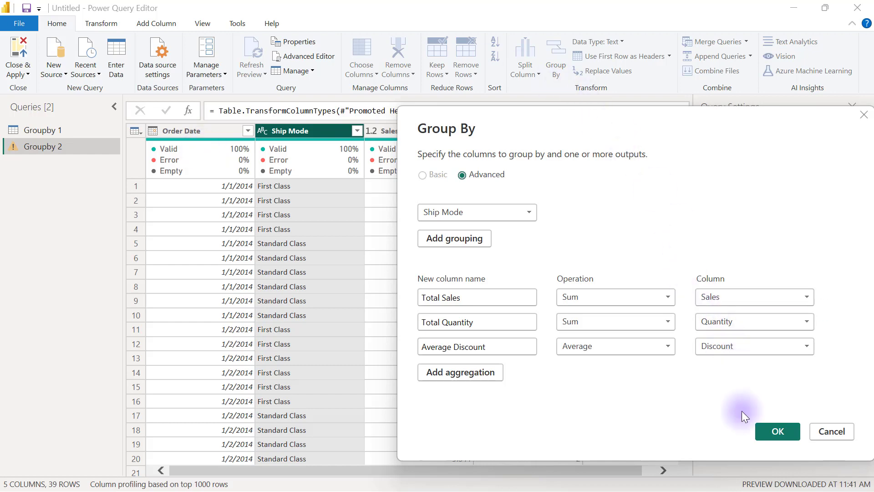
click(768, 434)
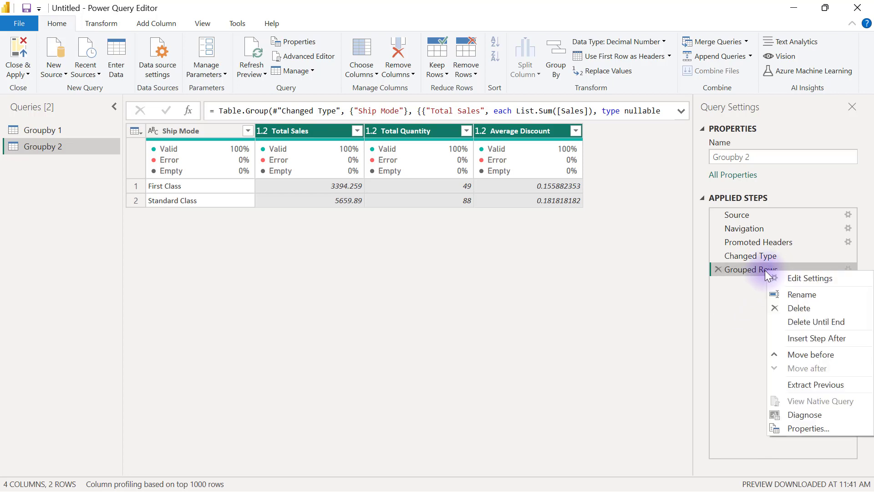
Edit the Grouped Rows step of Groupby 2 to add Order Date as a second grouping column after Ship Mode, and apply it.
click(795, 277)
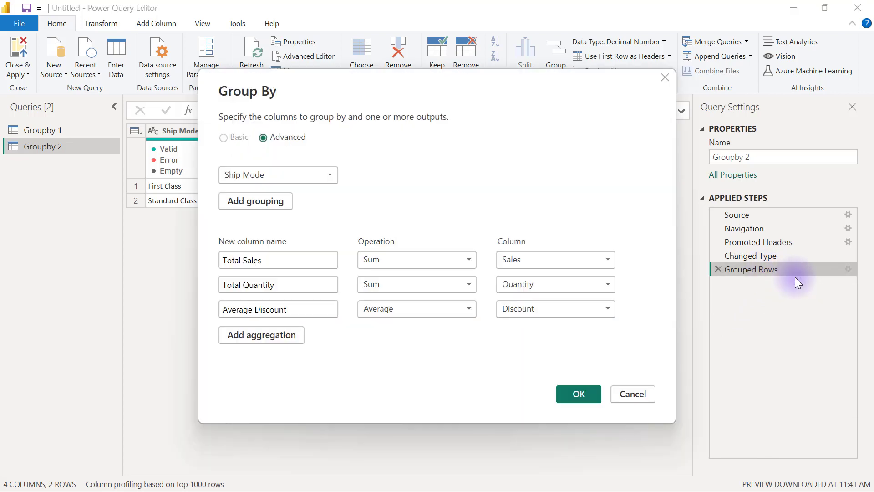
drag(450, 82, 584, 92)
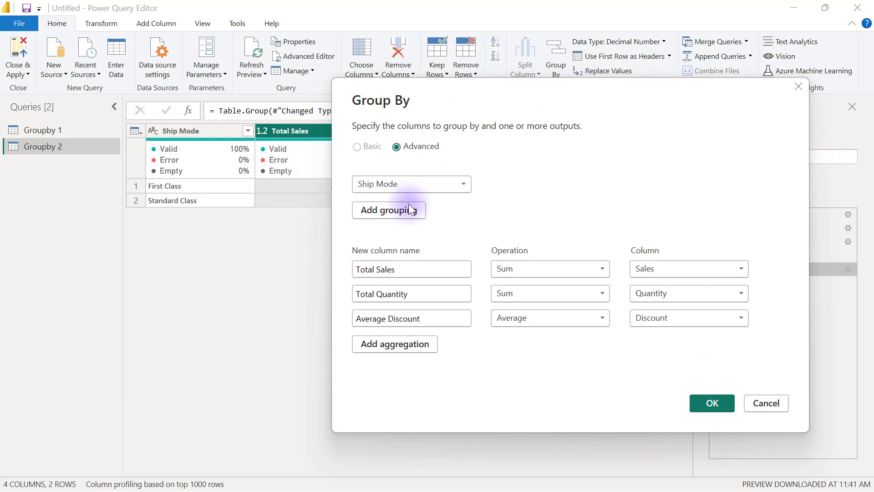
click(377, 212)
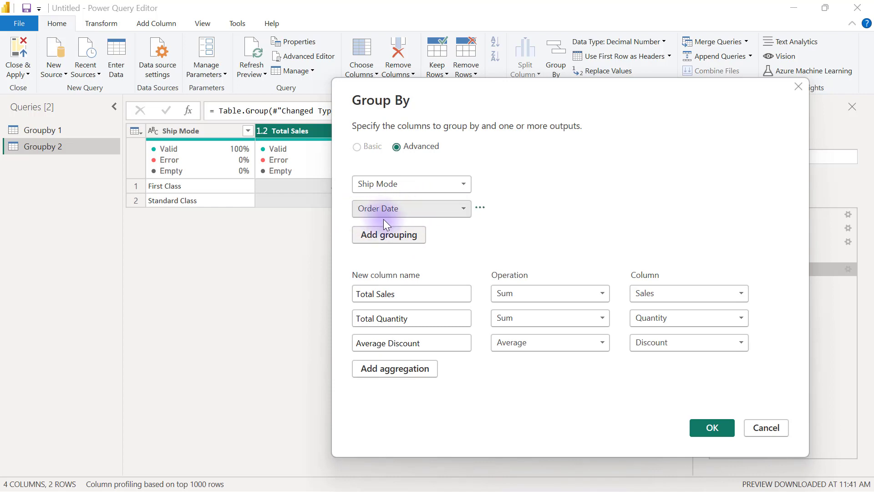
click(712, 428)
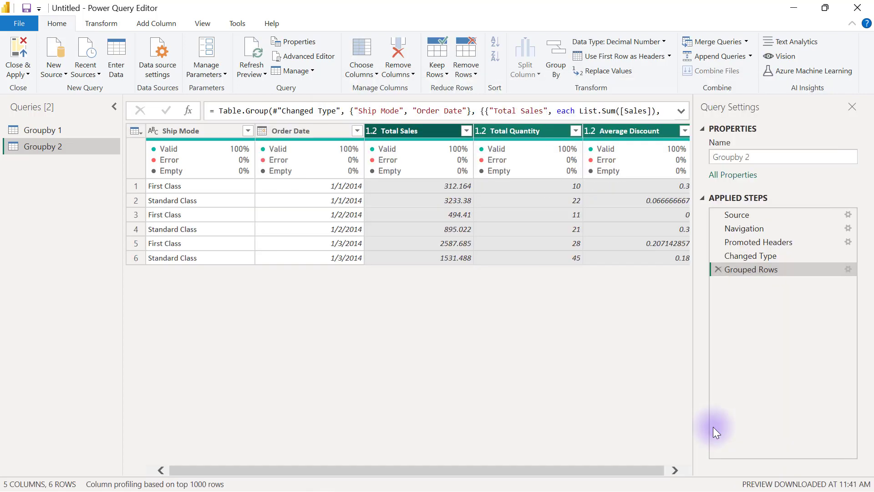